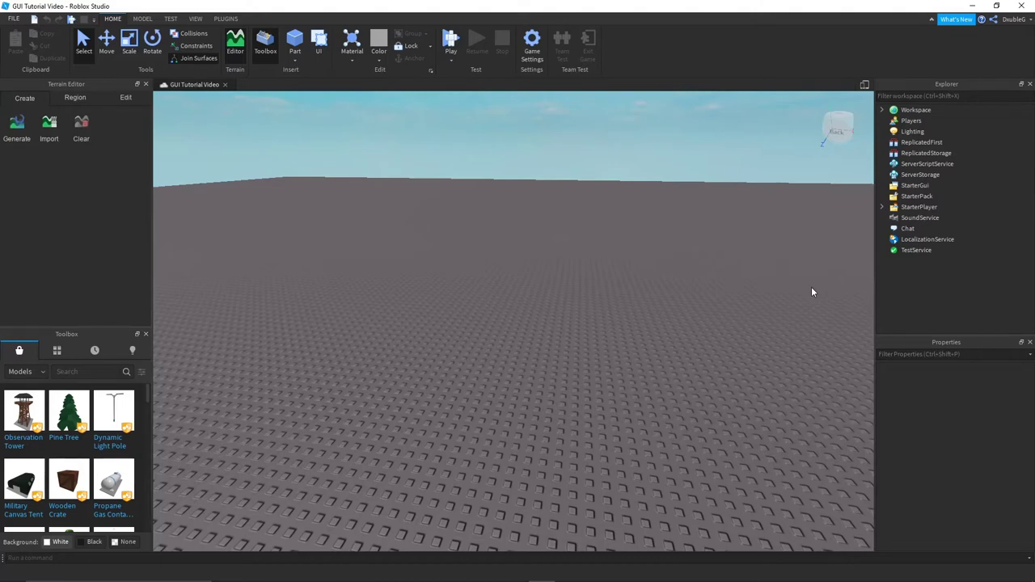
Step: Add a ScreenGui under StarterGui and rename it MainGUI
right_click_drag(813, 292, 573, 162)
left_click(905, 185)
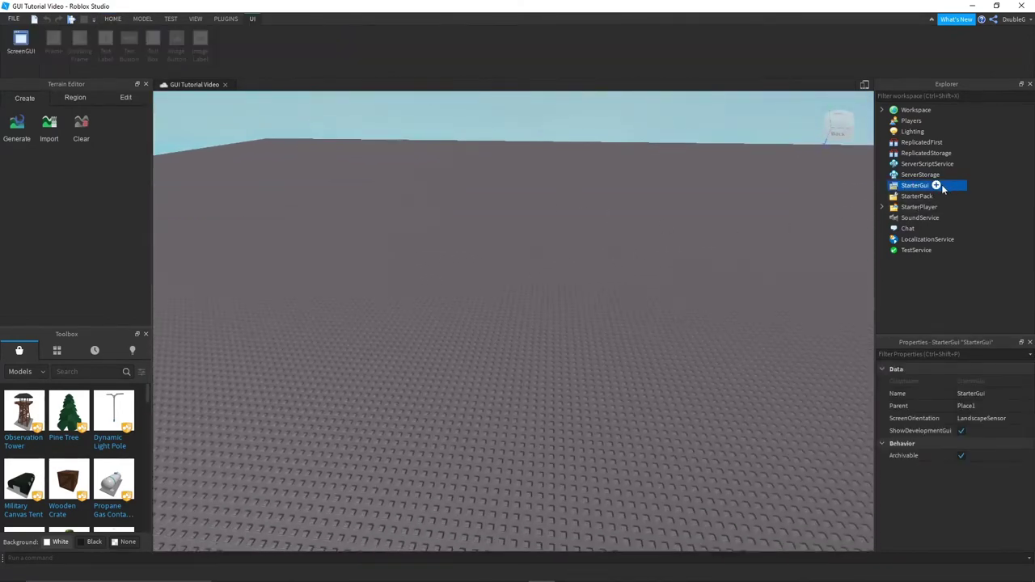
left_click(935, 185)
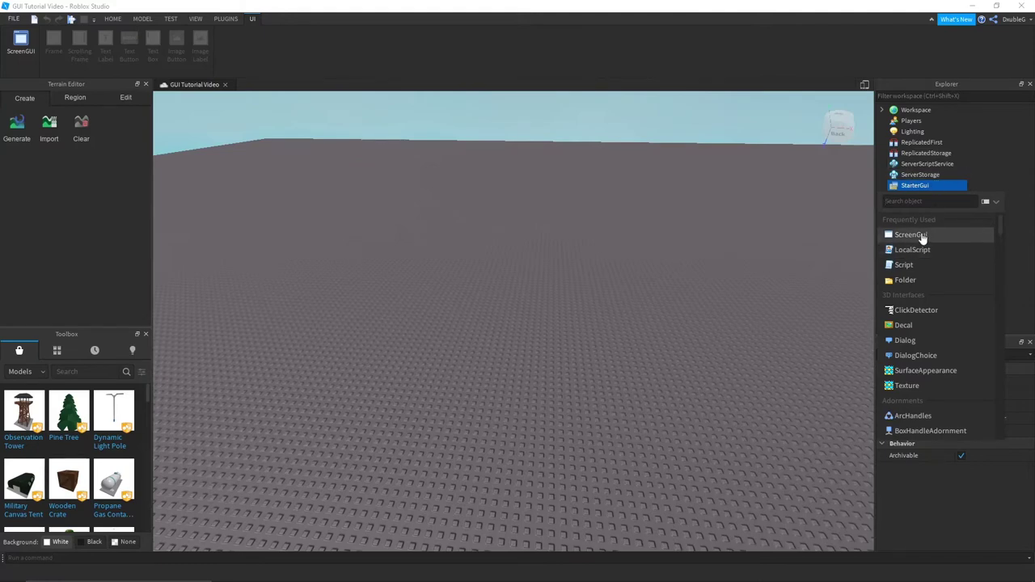
mouse_move(919, 238)
left_click(901, 237)
right_click(943, 197)
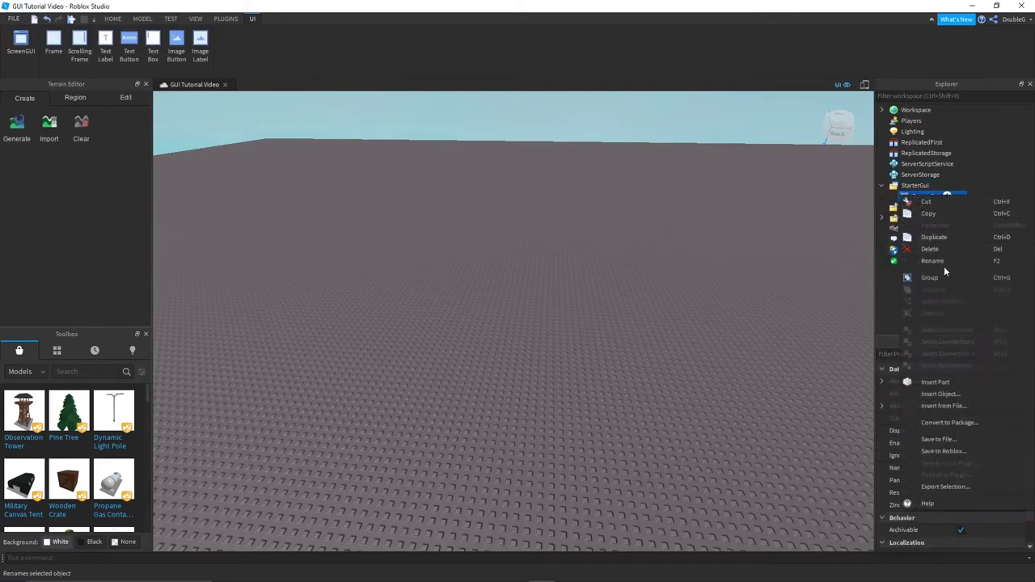
left_click(942, 262)
type("Main")
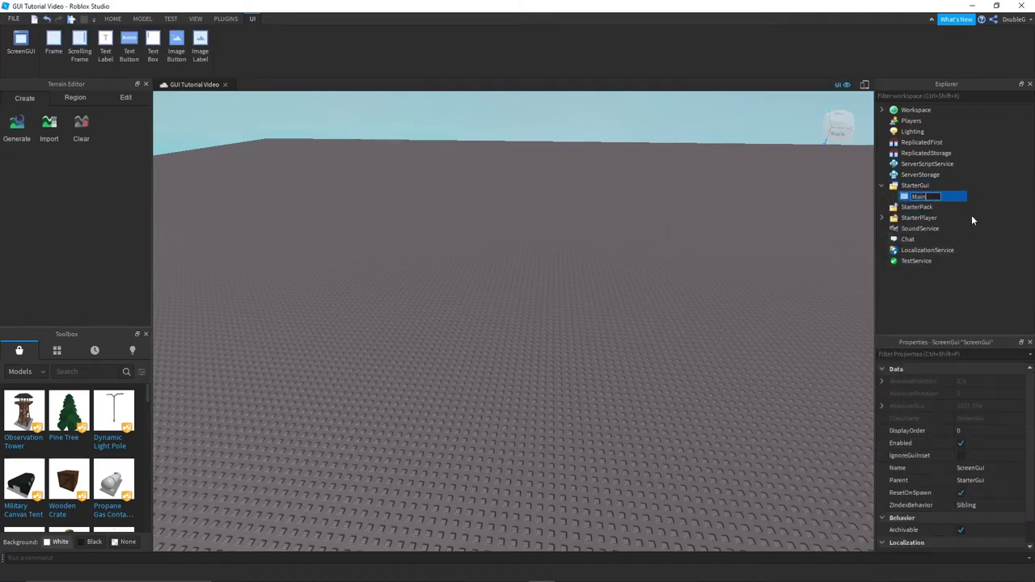
type("GUI")
key("Return")
Step: Add a Frame inside MainGUI, centre it on screen and resize it to about 611 x 295
left_click(943, 196)
left_click(902, 243)
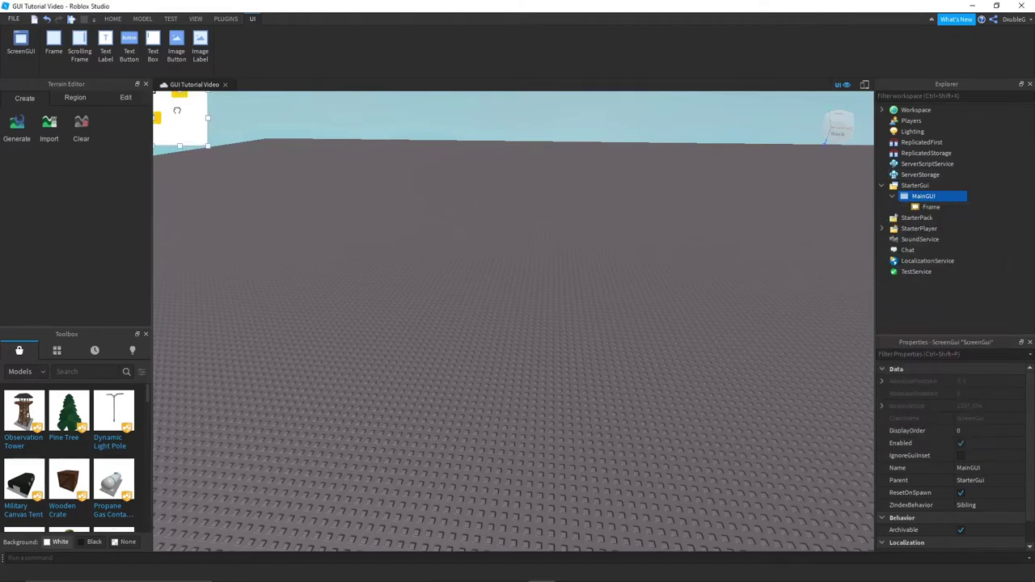
left_click_drag(177, 110, 481, 217)
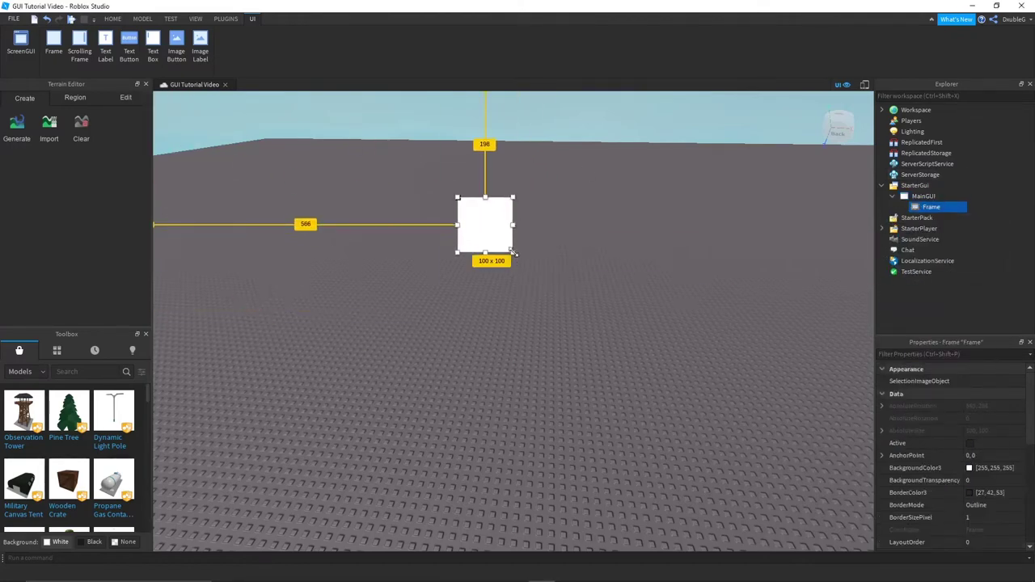
left_click(683, 314)
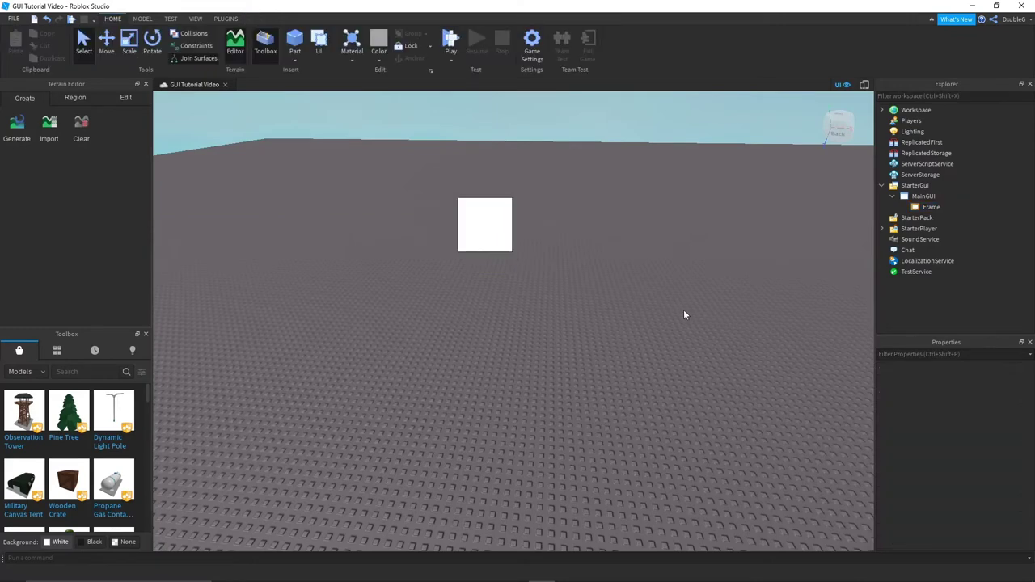
left_click(922, 207)
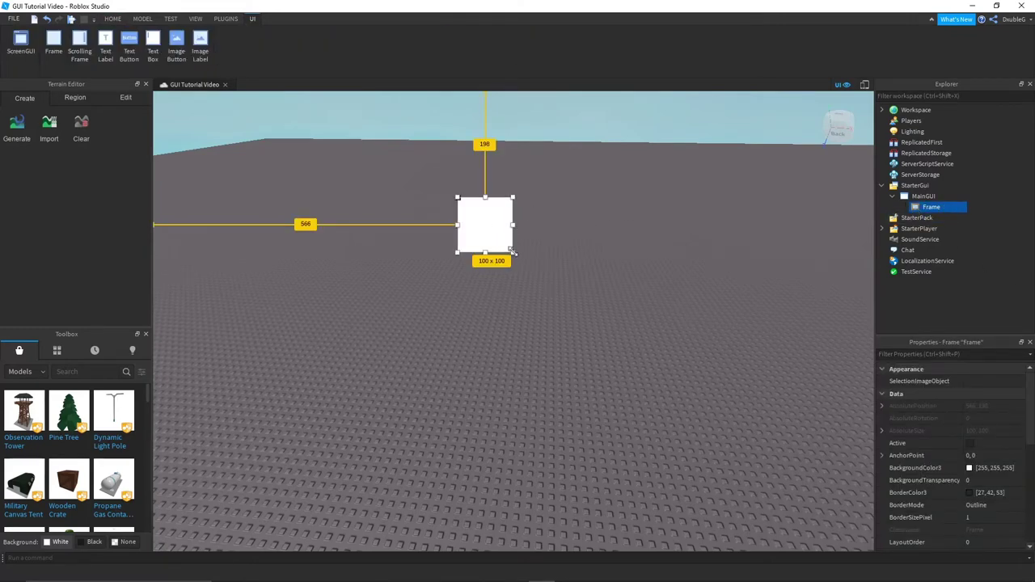
left_click_drag(512, 252, 784, 356)
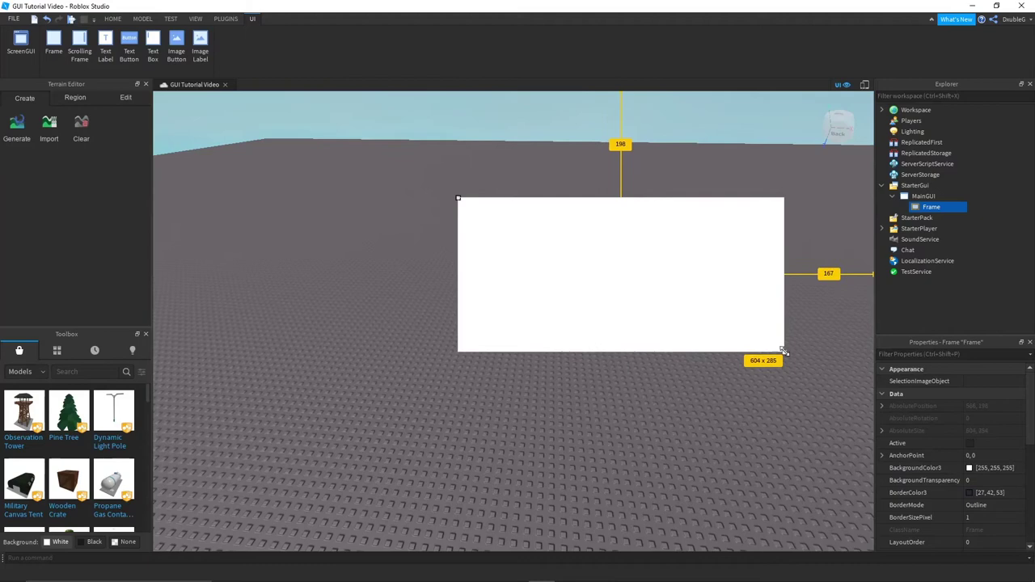
left_click_drag(655, 255, 573, 270)
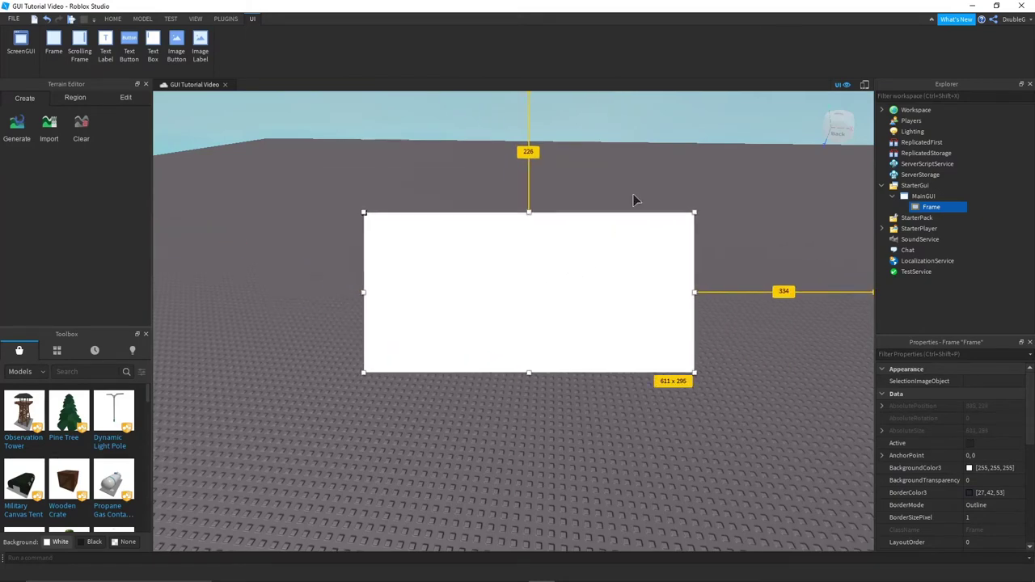
left_click(225, 19)
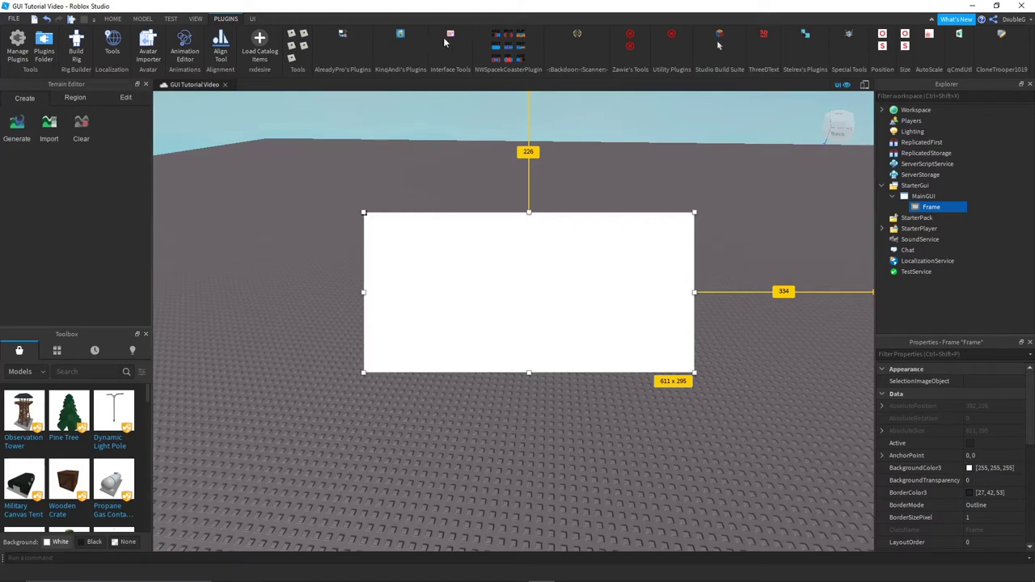
Step: Insert the Soothing blue gradient preset from the Interface Tools plugin
left_click(451, 36)
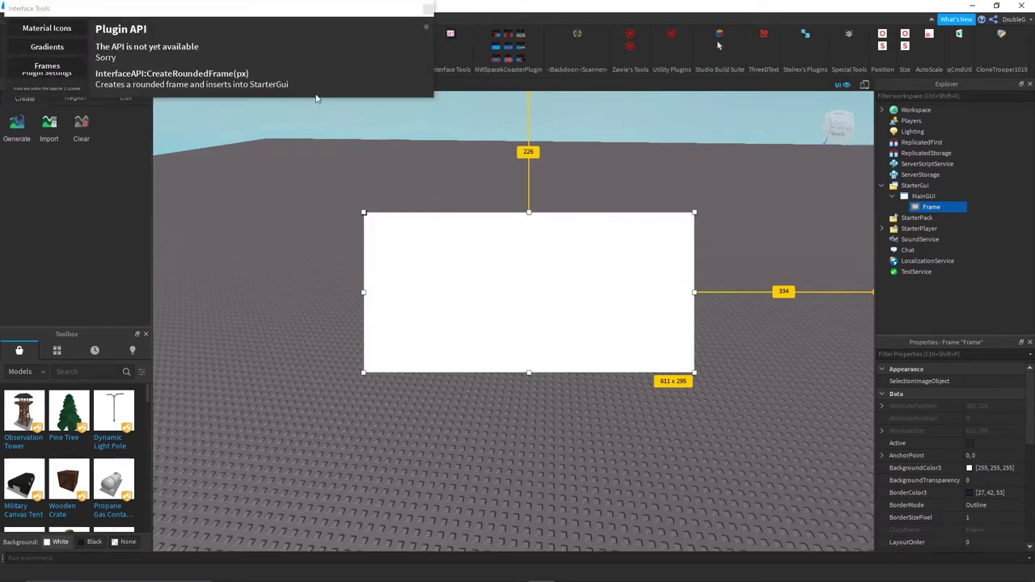
left_click_drag(429, 98, 412, 270)
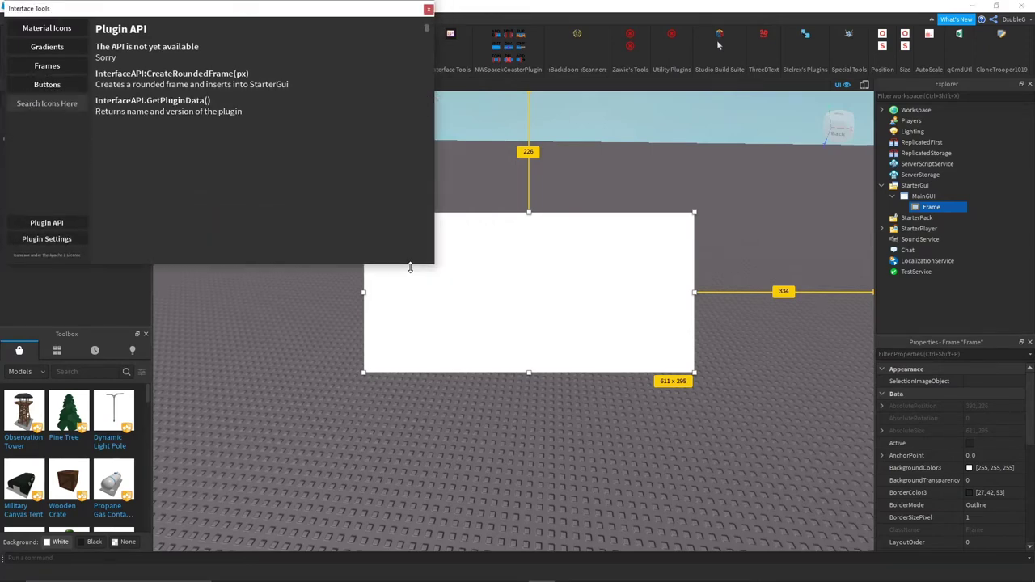
left_click_drag(95, 13, 134, 62)
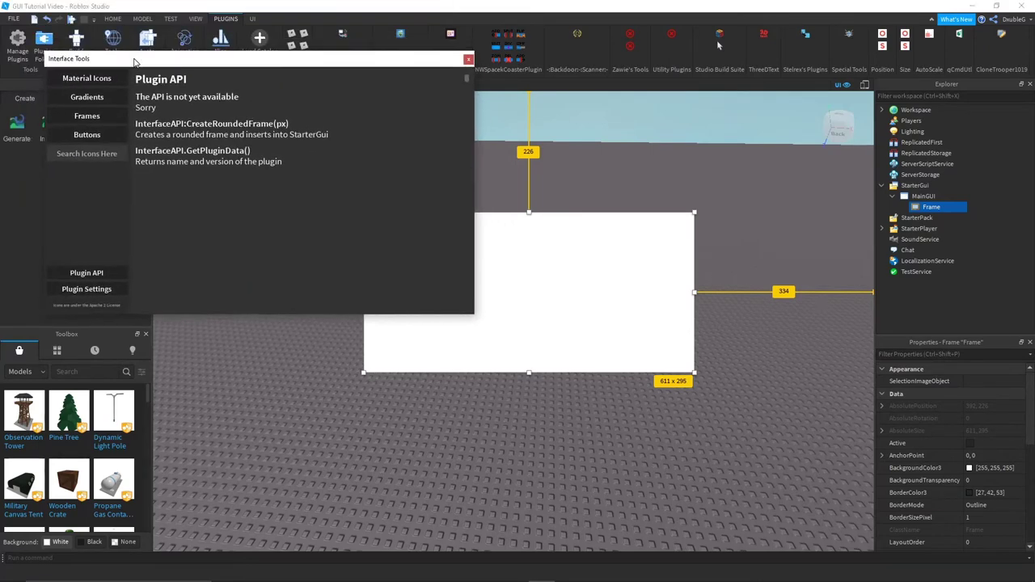
left_click(88, 116)
left_click(78, 96)
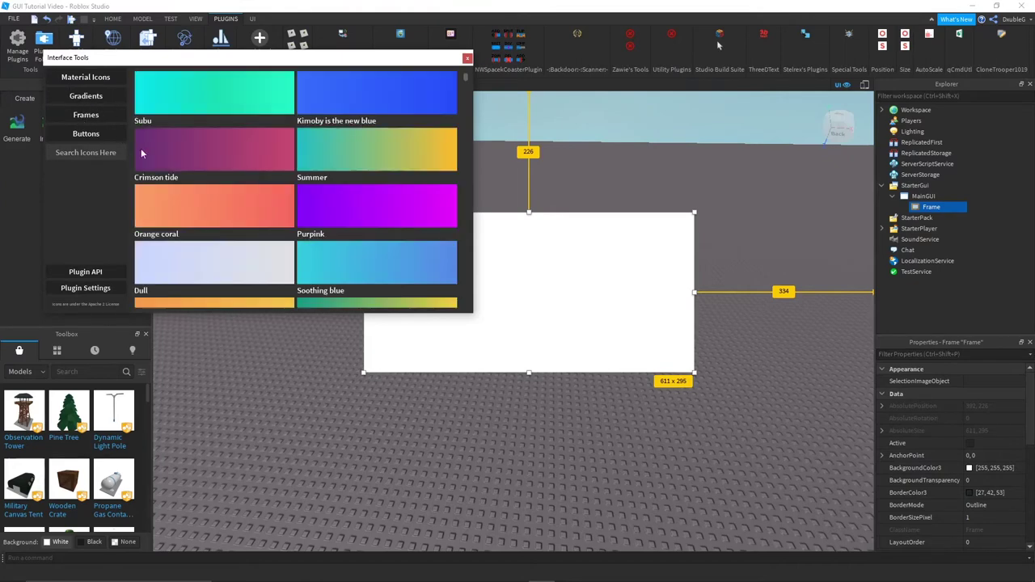
scroll(376, 226, "down", 2)
scroll(376, 228, "down", 1)
left_click(335, 165)
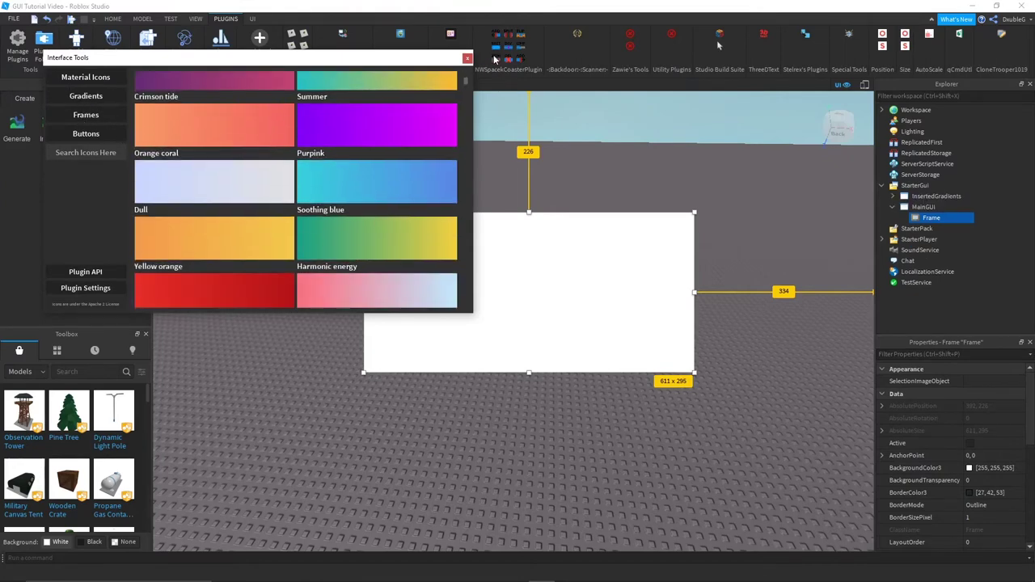
left_click(467, 59)
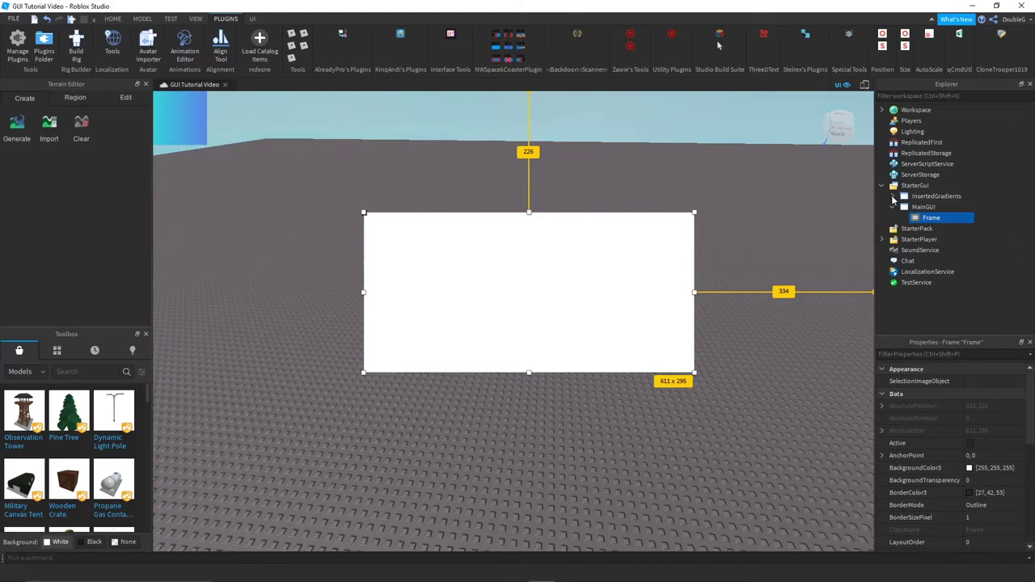
Step: Move the Gradient inside the Frame and stretch it to fill the whole frame
left_click(893, 195)
left_click_drag(951, 213, 932, 228)
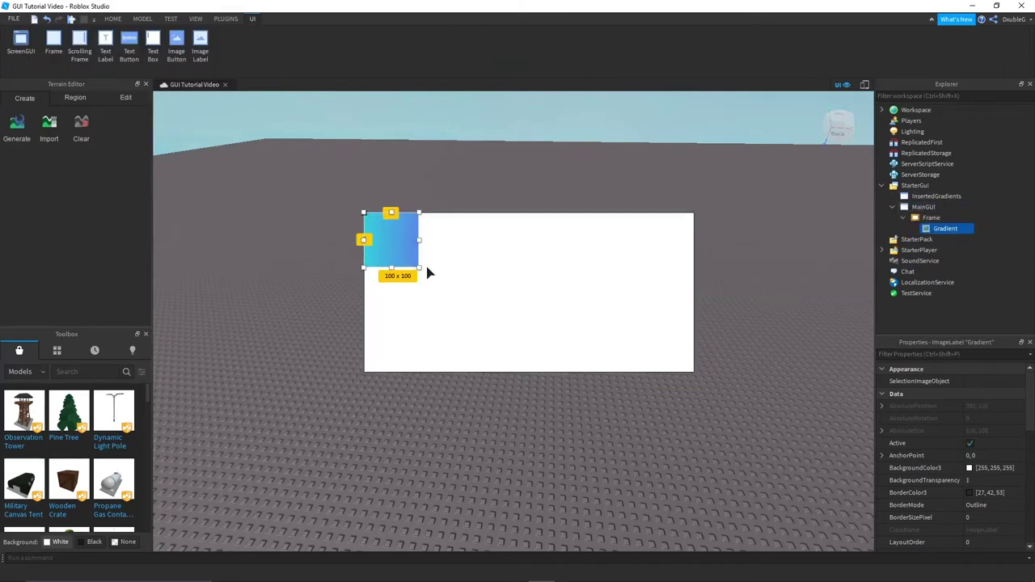
left_click_drag(422, 270, 694, 373)
left_click(744, 263)
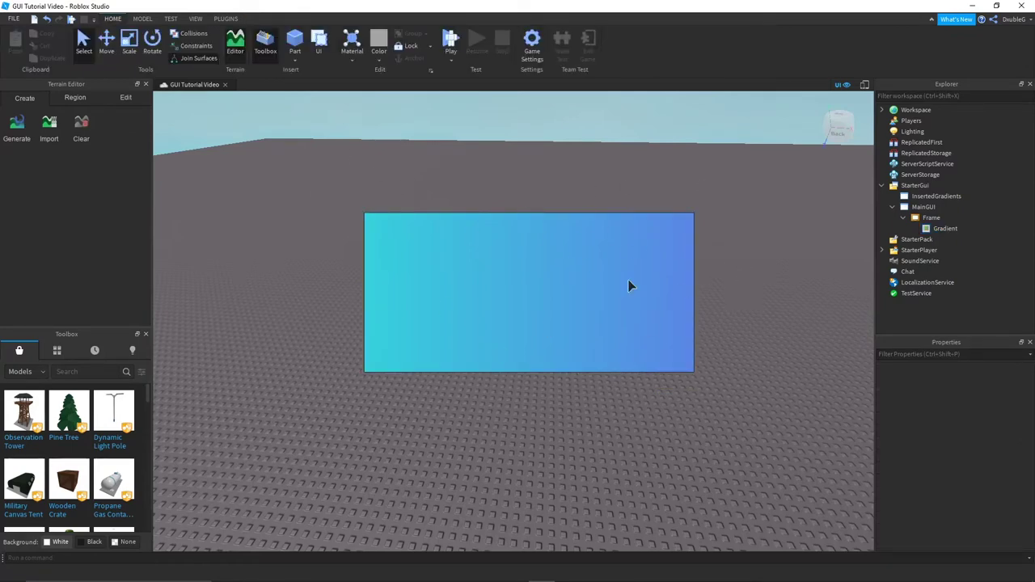
Step: Set the Frame's BorderSizePixel to 0
left_click(931, 218)
scroll(946, 400, "down", 2)
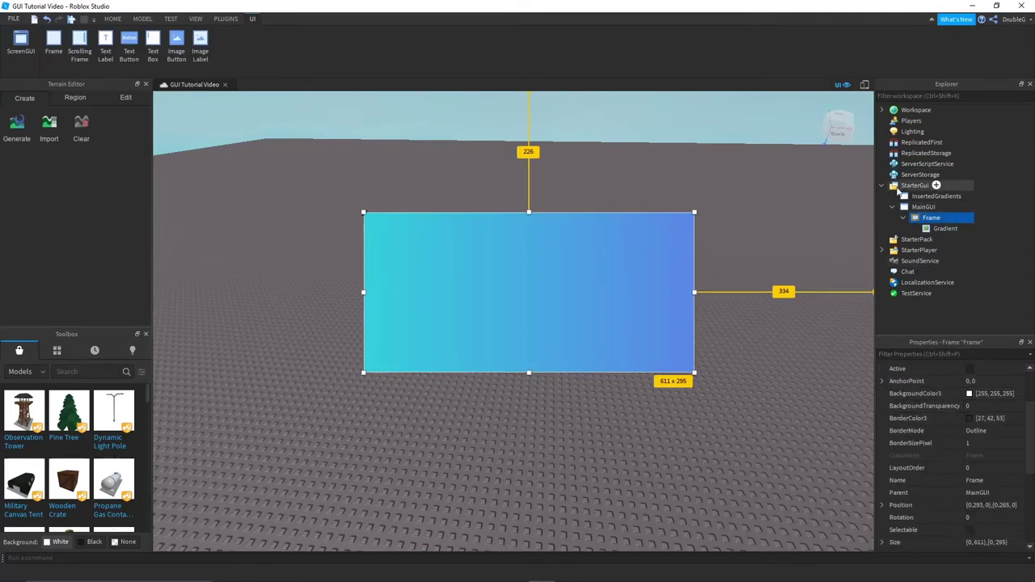
left_click(979, 444)
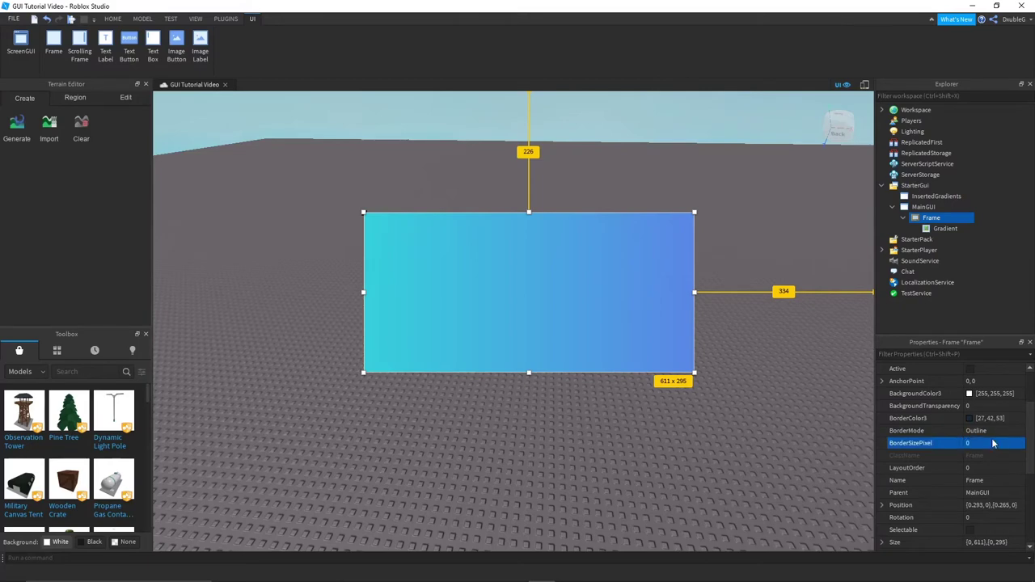
left_click(815, 216)
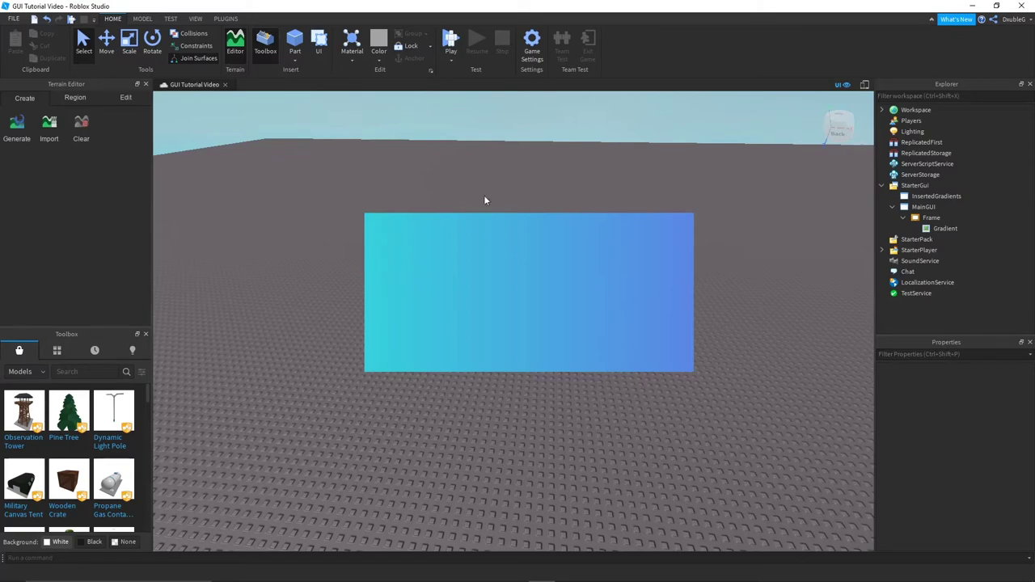
Step: Insert the teal rounded button template from Interface Tools' Buttons section, then close the plugin
left_click(142, 18)
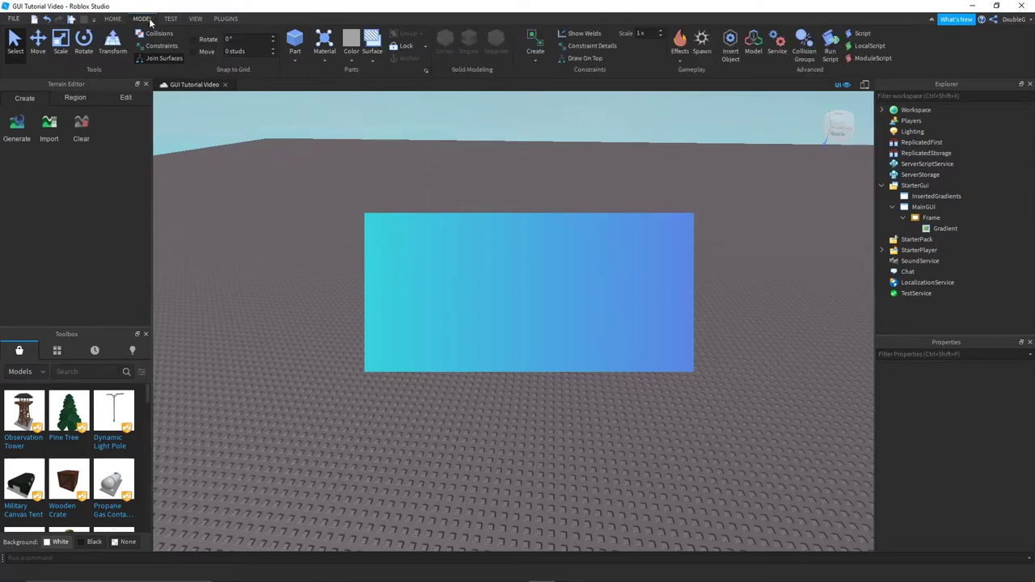
left_click(197, 19)
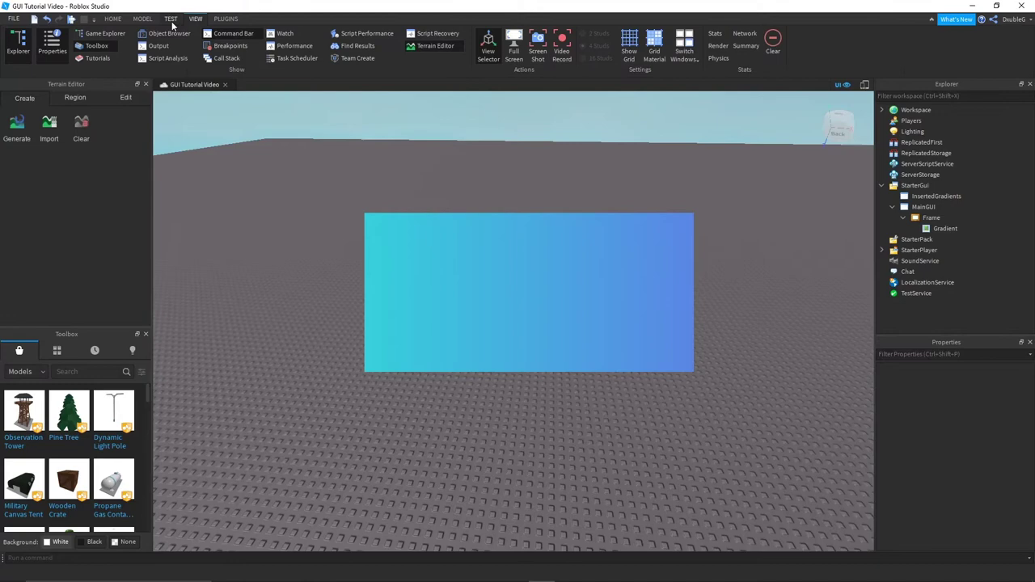
left_click(225, 18)
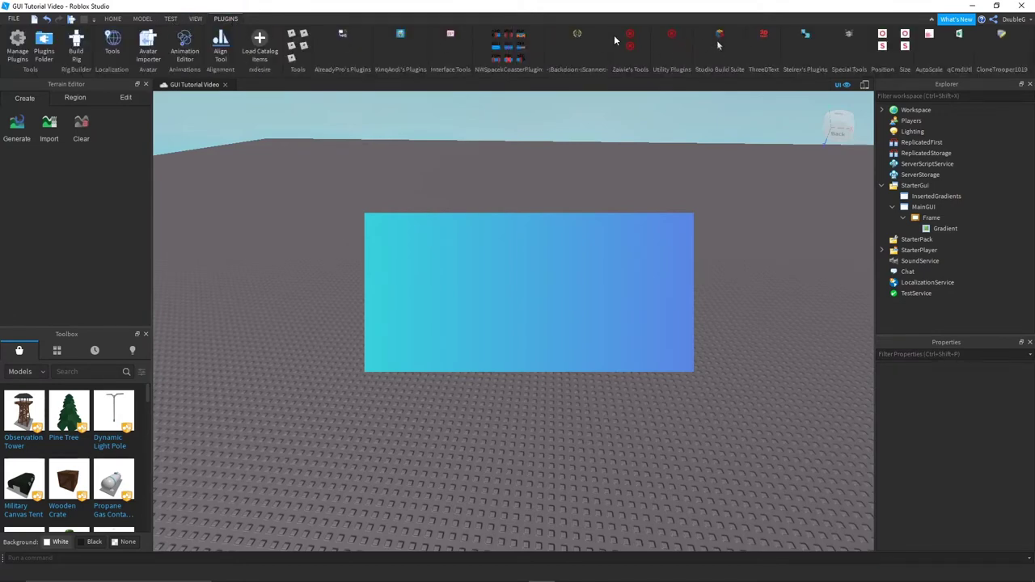
left_click(453, 34)
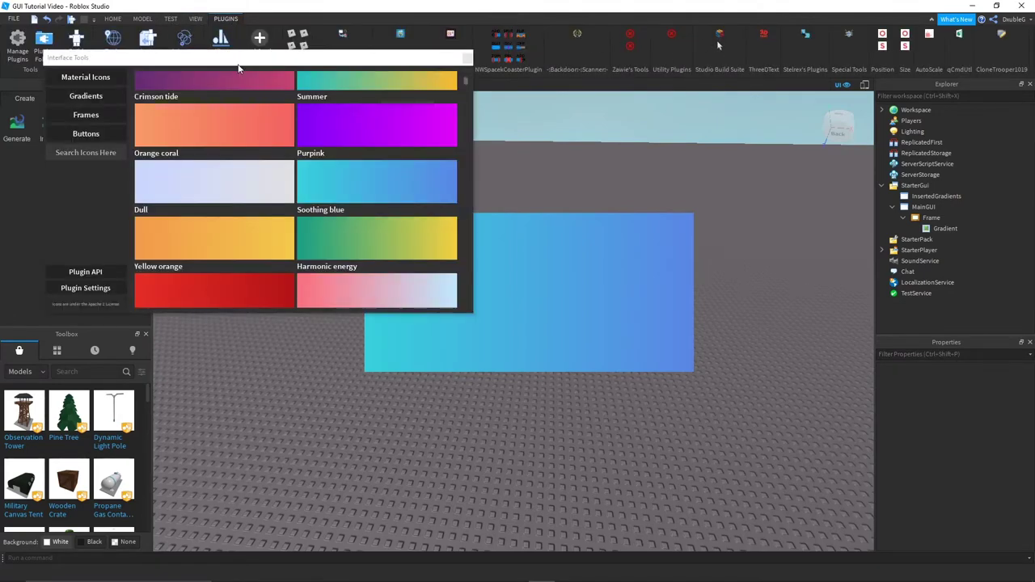
left_click(88, 115)
left_click(96, 135)
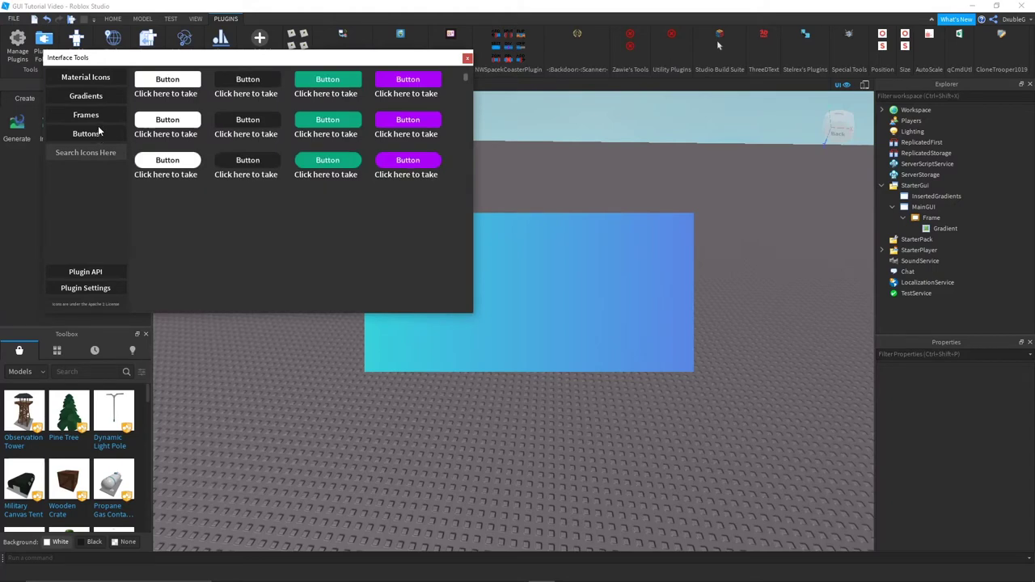
left_click(101, 116)
left_click(100, 131)
left_click(328, 162)
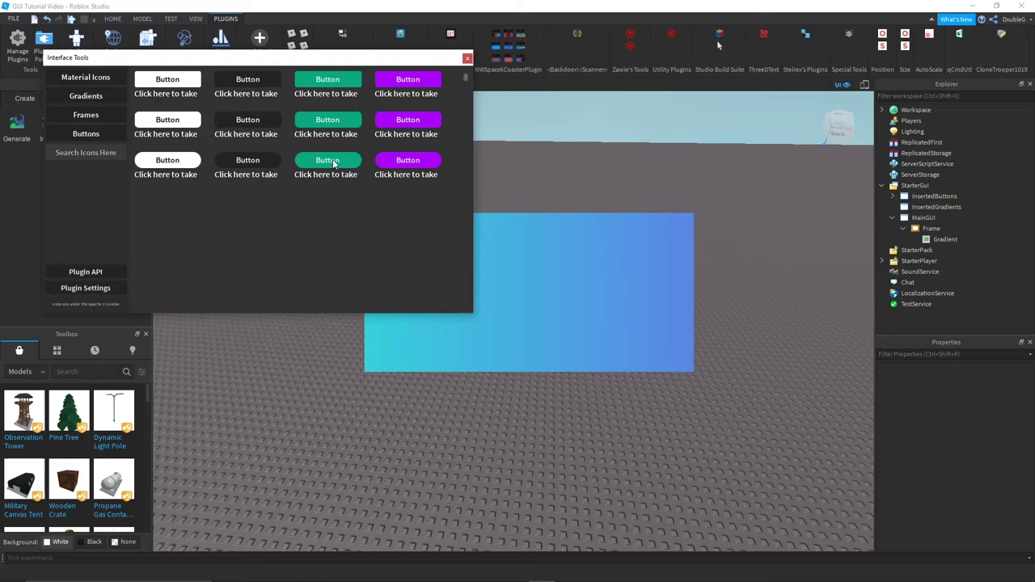
left_click(467, 58)
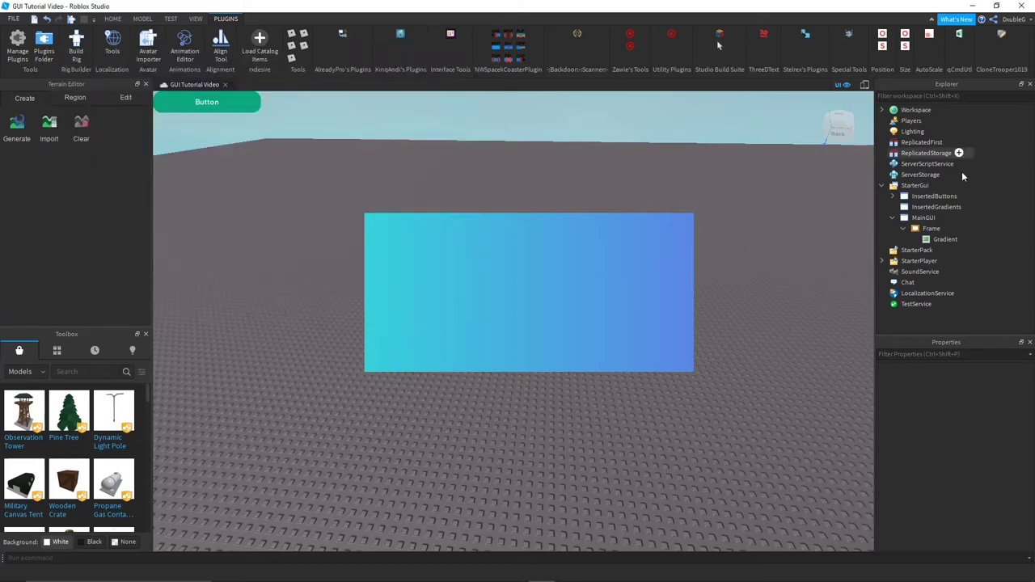
left_click(893, 196)
Step: Move the teal Button into the gradient Frame at its lower centre
left_click_drag(932, 207, 947, 240)
left_click_drag(425, 232, 541, 273)
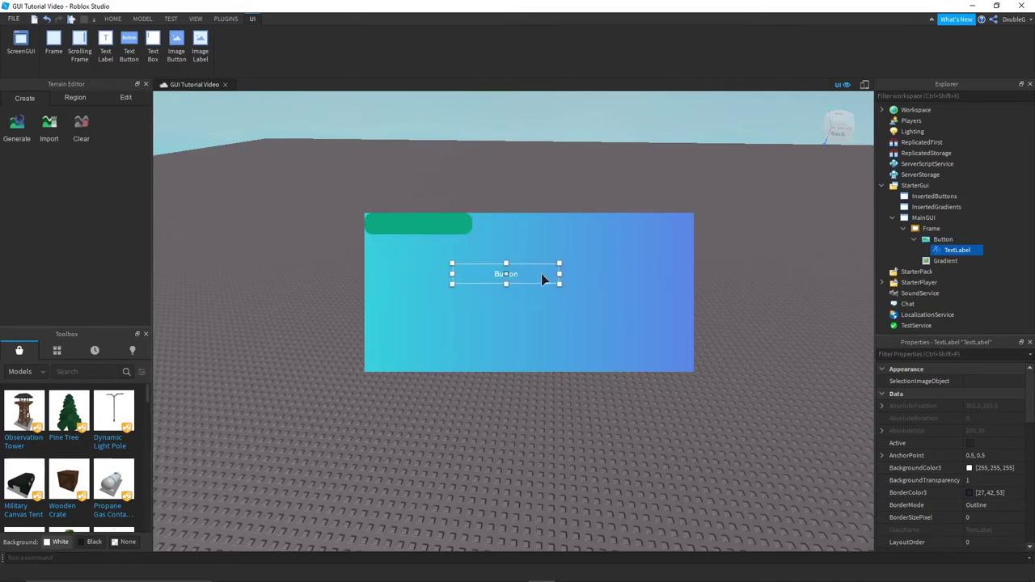
key("ctrl+z")
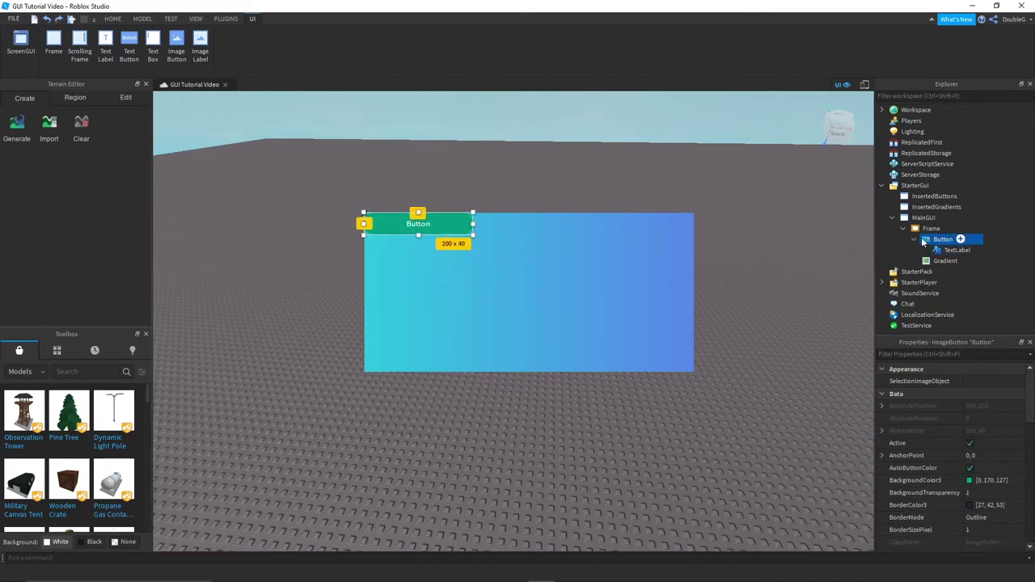
left_click(957, 250, "ctrl")
left_click_drag(471, 226, 570, 334)
Step: Widen the button to about 364 pixels and lower it slightly within the frame
left_click(571, 338)
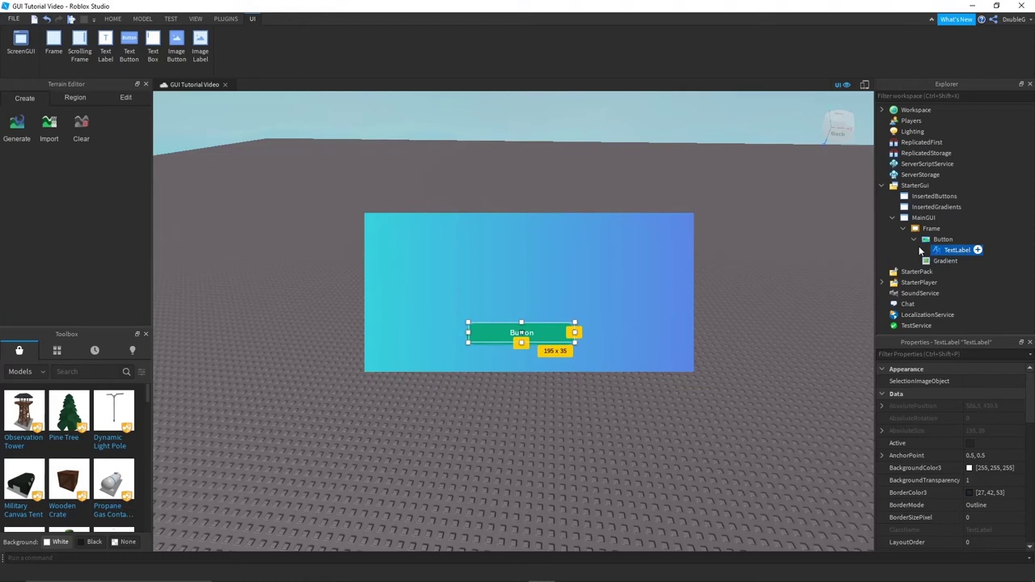
left_click(943, 240)
left_click_drag(576, 335, 639, 335)
left_click_drag(467, 340, 440, 339)
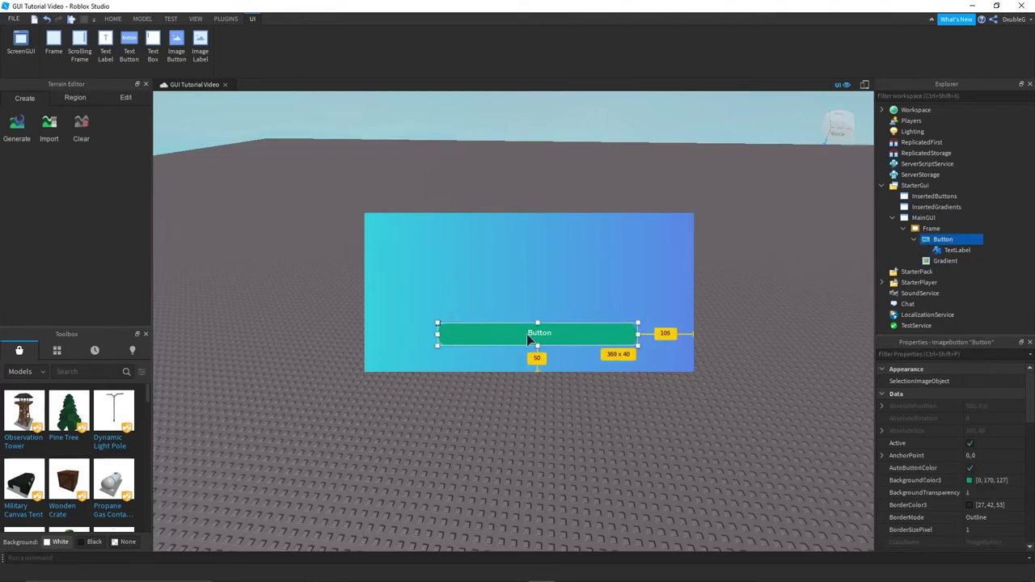
left_click_drag(527, 334, 580, 339)
Step: Change the button label's text to PLAY
left_click(957, 250)
scroll(958, 393, "down", 5)
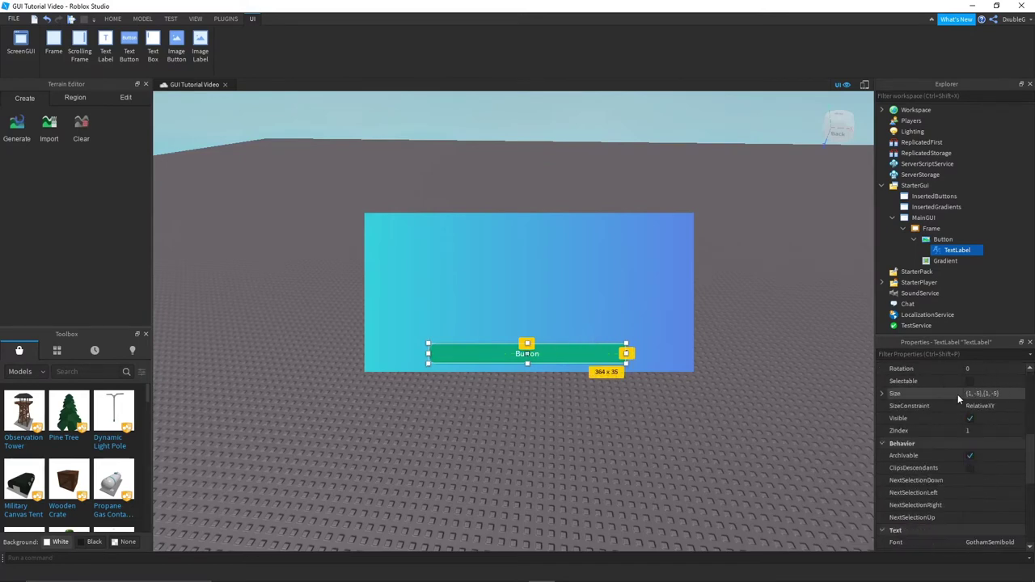
left_click(977, 457)
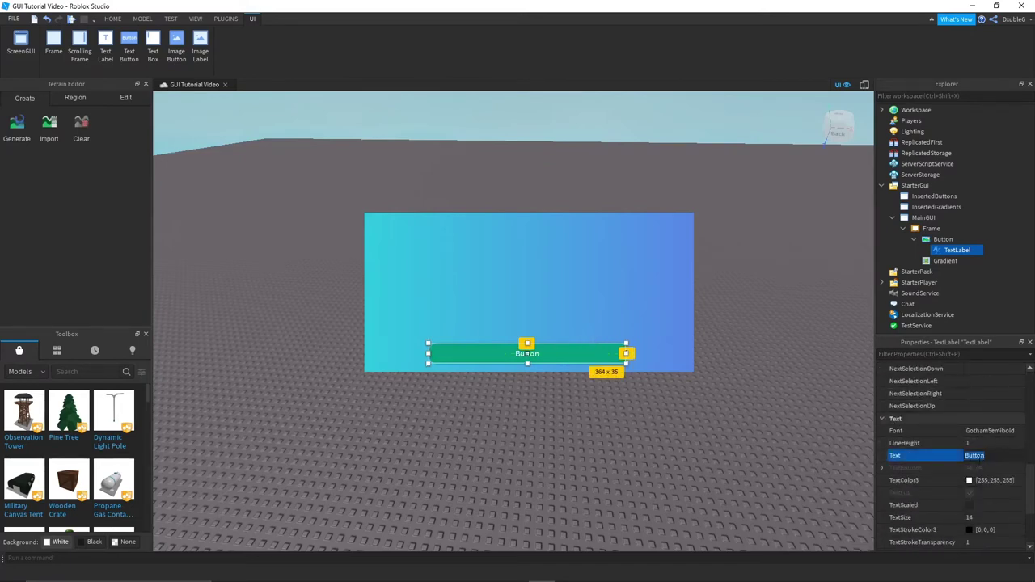
type("PLAY")
key("Return")
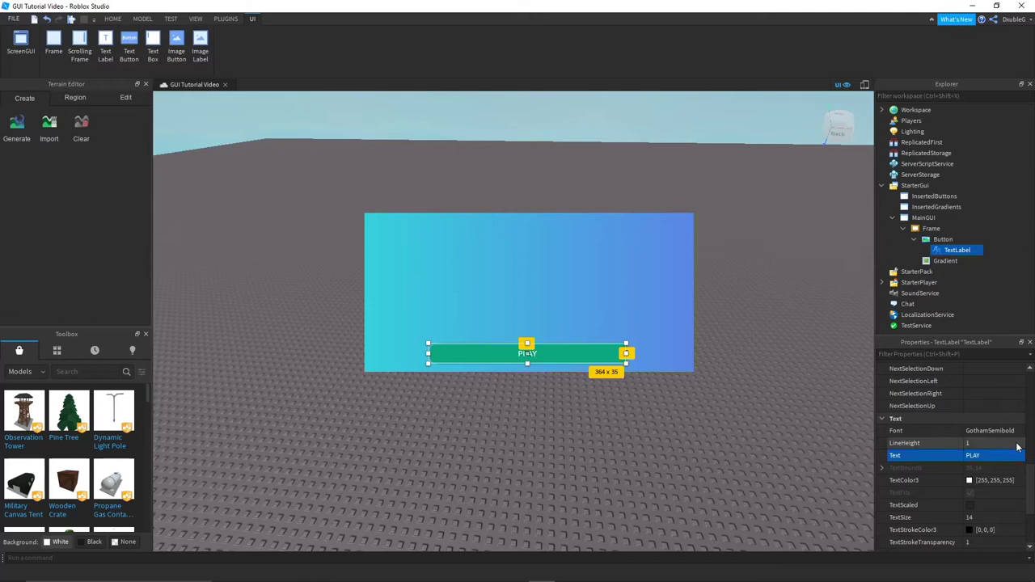
Step: Set the PLAY label's font to GothamBlack and turn on TextScaled
left_click(987, 430)
left_click(993, 498)
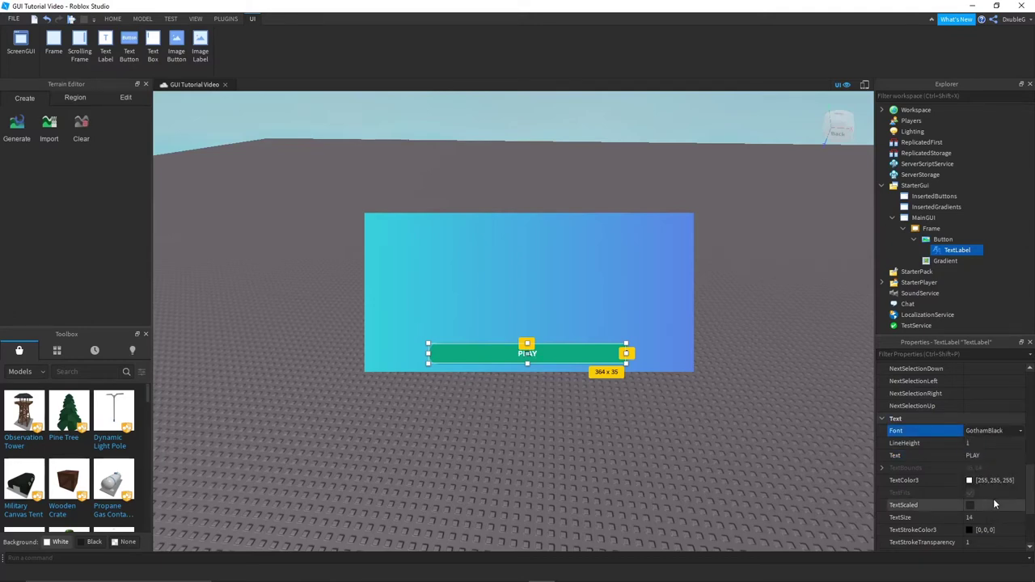
scroll(974, 491, "down", 1)
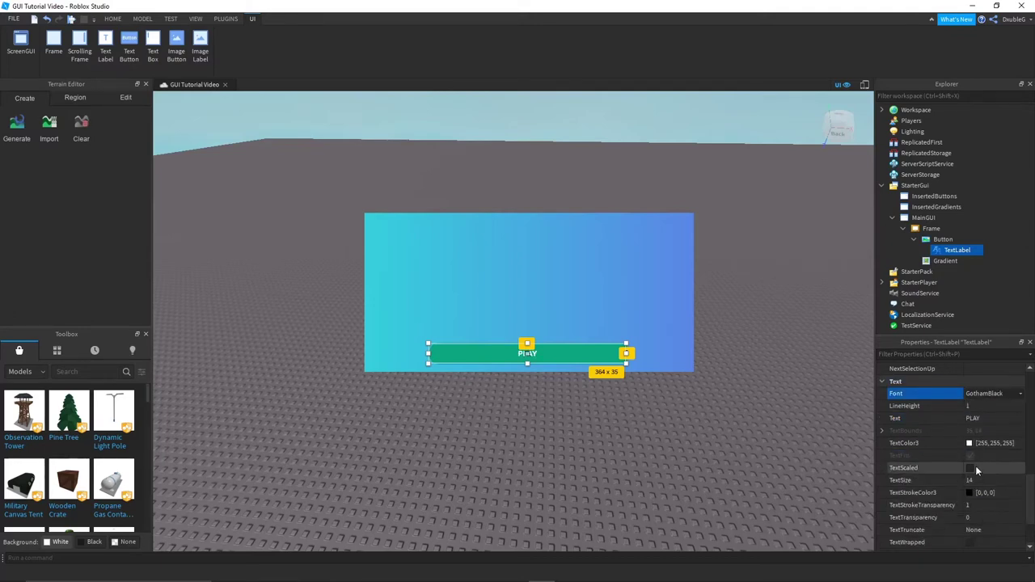
left_click(971, 468)
scroll(971, 469, "down", 2)
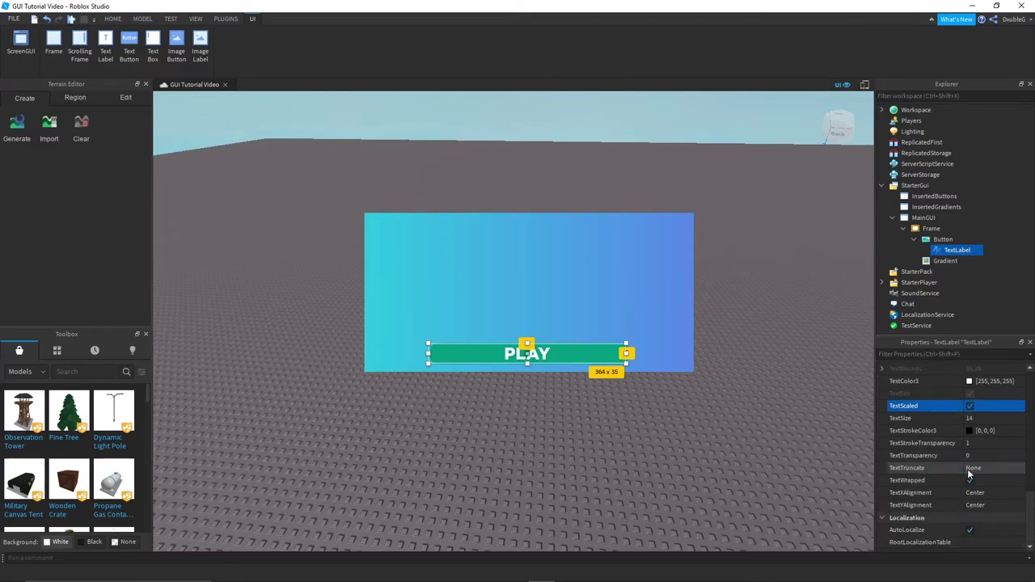
left_click(742, 443)
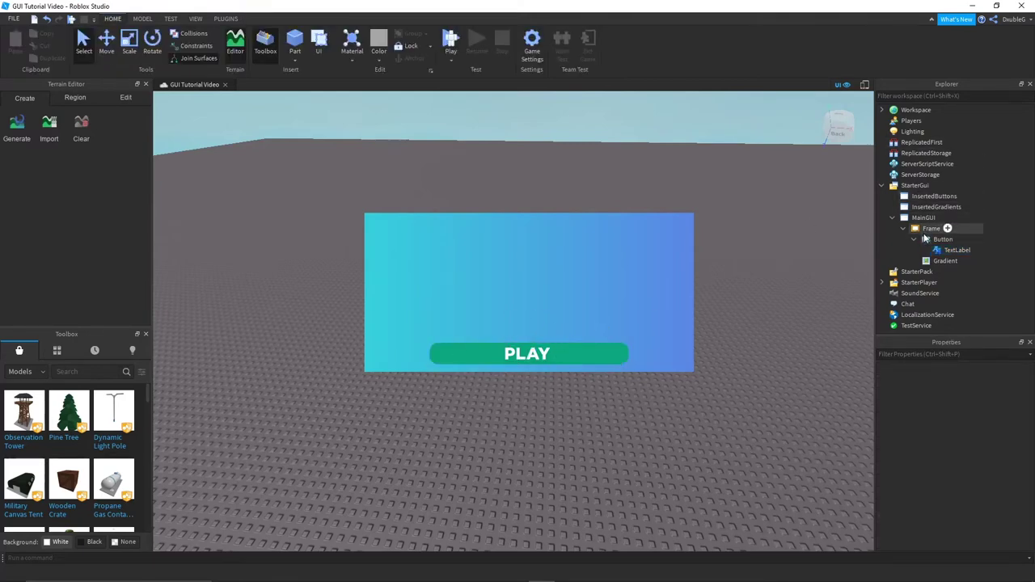
Step: Add a 200 x 50 TextLabel to the Frame and place it near the top centre
left_click(930, 228)
left_click(913, 240)
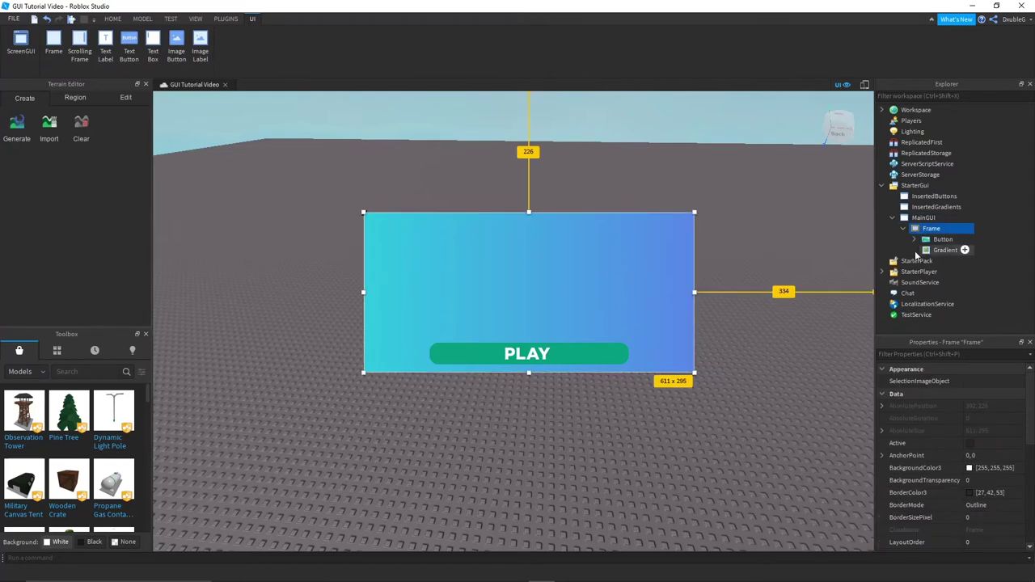
right_click(922, 230)
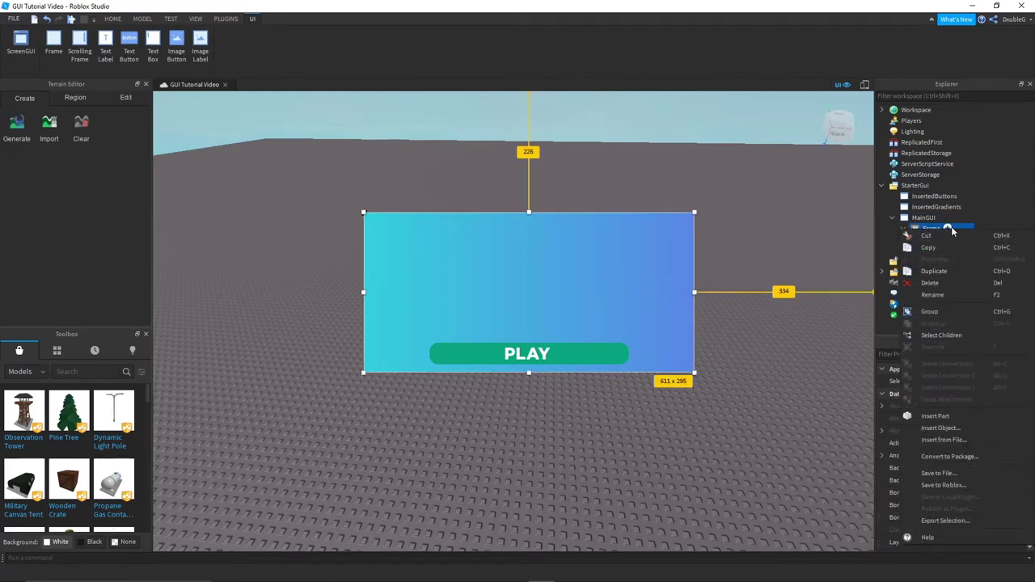
left_click(947, 229)
left_click(910, 267)
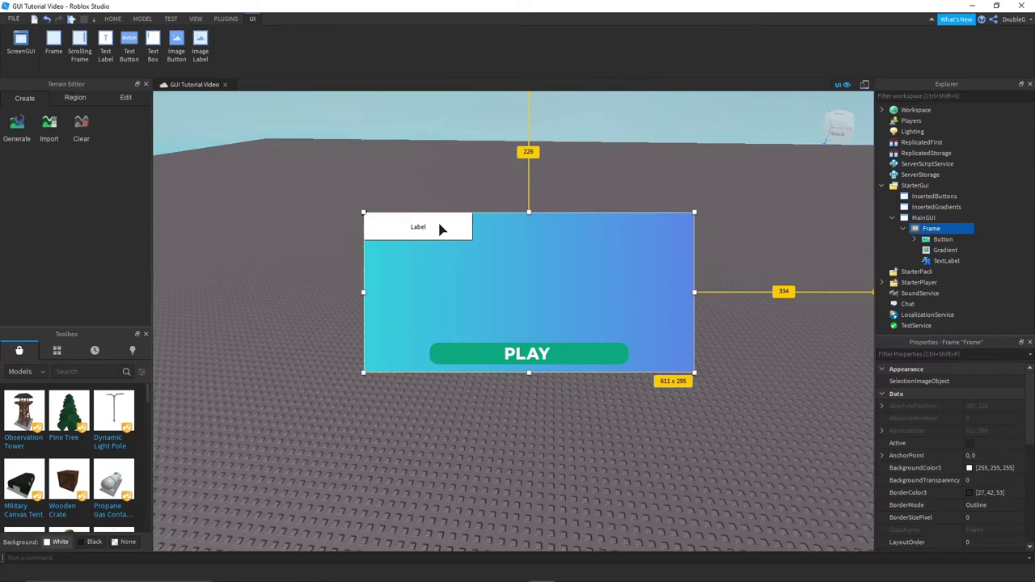
left_click_drag(398, 238, 524, 235)
scroll(995, 393, "down", 2)
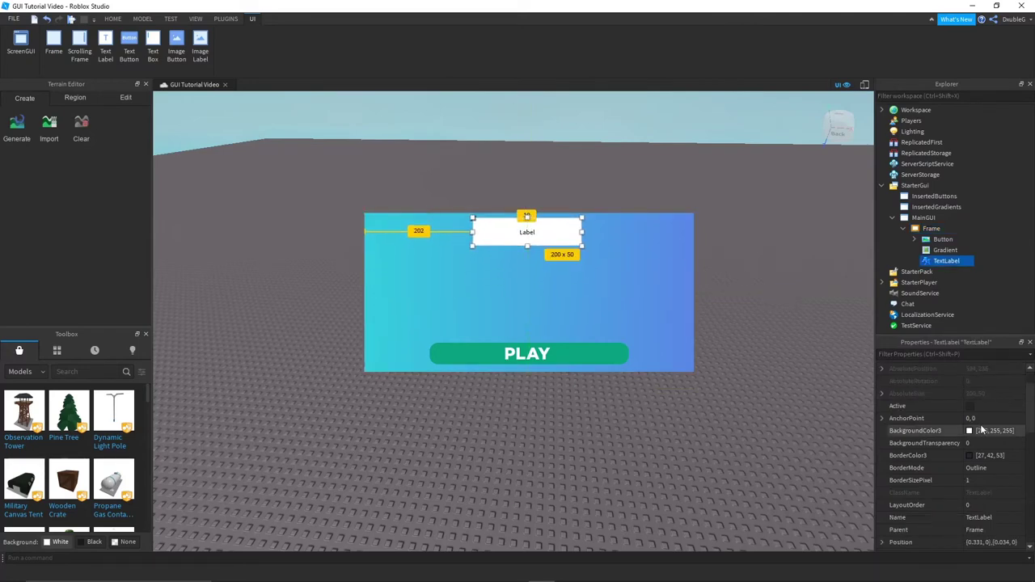
left_click(983, 443)
Step: Set the label's BackgroundTransparency to 1
type("10")
key("Return")
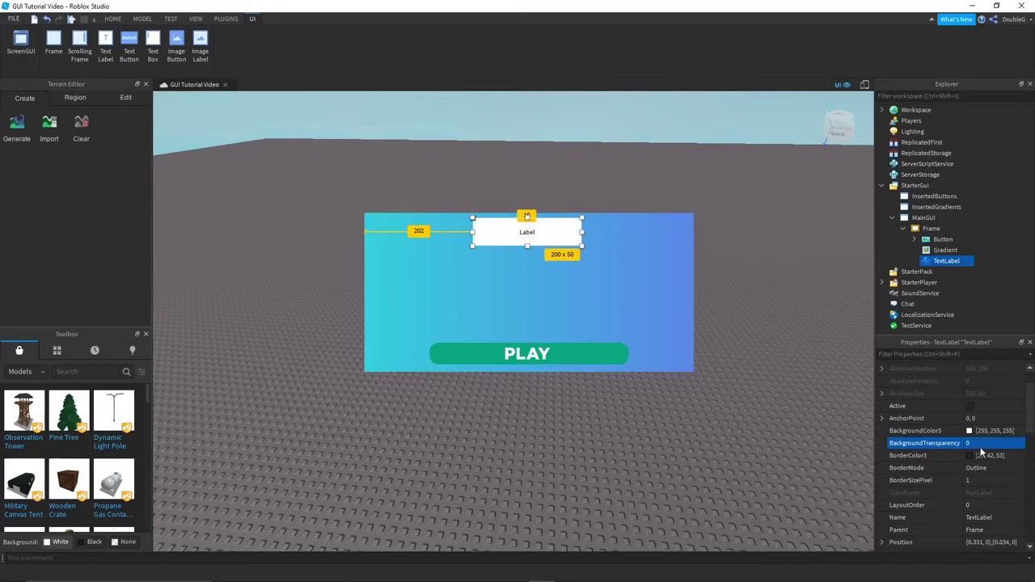
left_click(981, 445)
type("1")
key("Return")
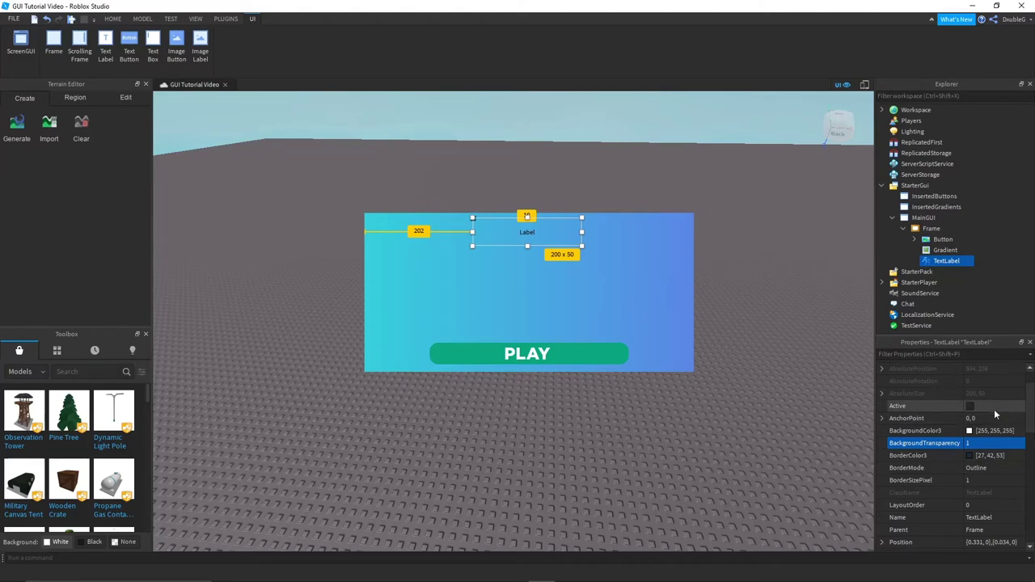
Step: Make the label read 'WELCOME TO BLOXBURG!' and choose white for its text colour
scroll(995, 412, "down", 3)
scroll(1000, 453, "down", 3)
left_click(983, 455)
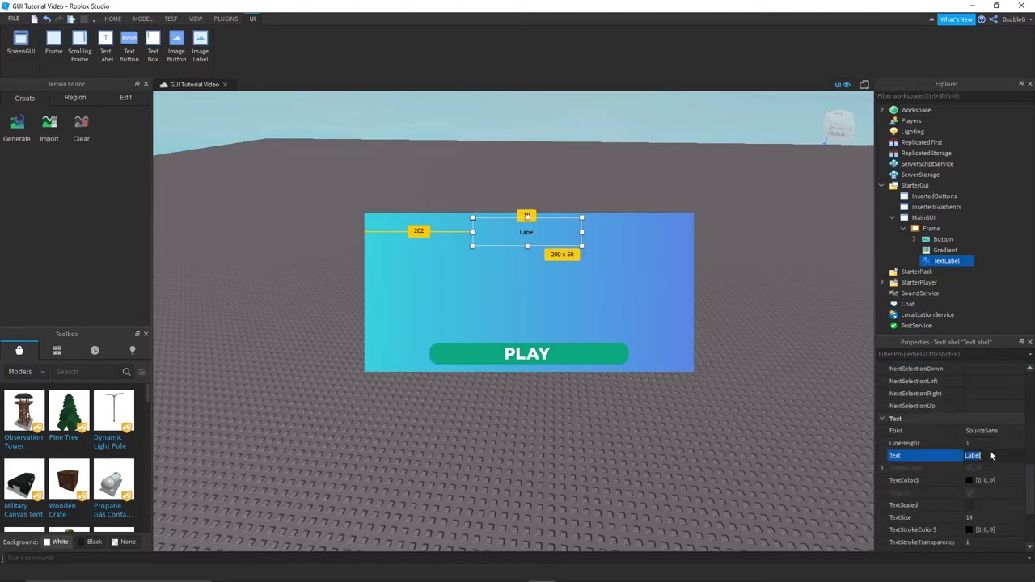
type("WELCOME TO BLOXBURG!")
key("Return")
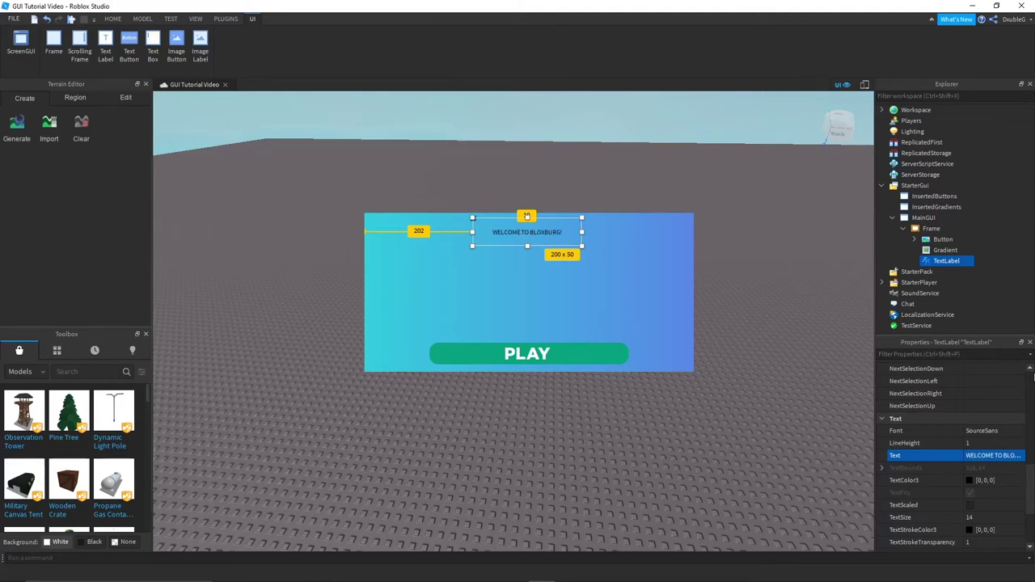
left_click(971, 481)
left_click(496, 279)
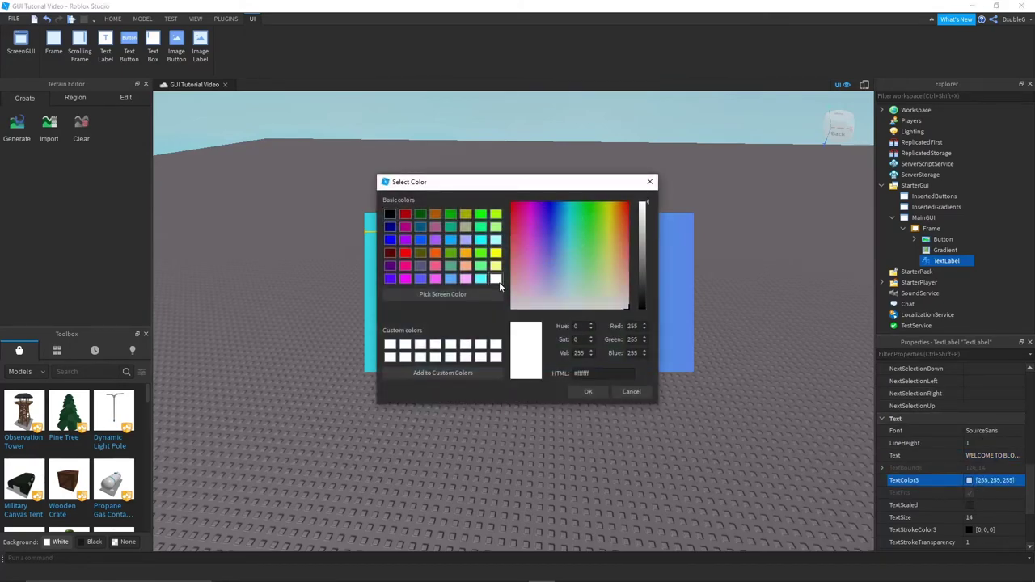
Step: Confirm the white text colour and stretch the title across the frame's 611 x 50 top strip
left_click(584, 393)
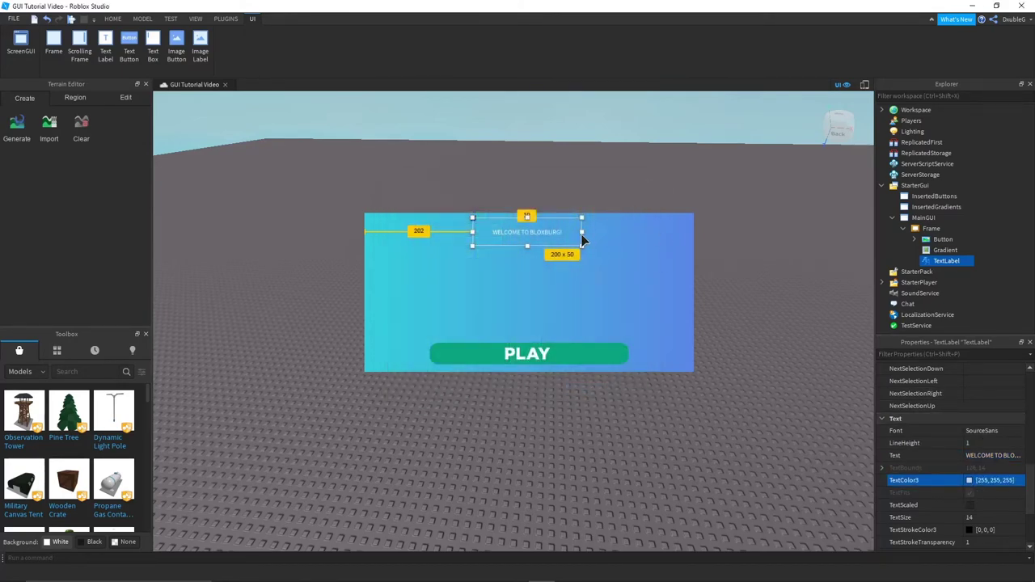
left_click_drag(582, 231, 694, 233)
left_click_drag(472, 231, 364, 232)
left_click_drag(530, 219, 528, 212)
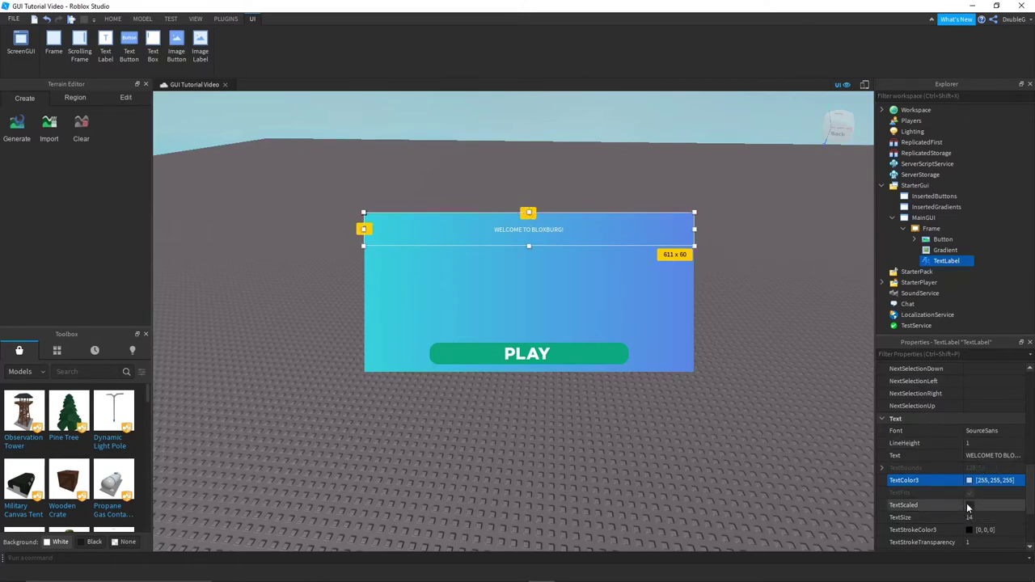
Step: Turn on TextScaled for the title and set its font to GothamBlack
left_click(968, 504)
left_click(979, 431)
left_click(979, 430)
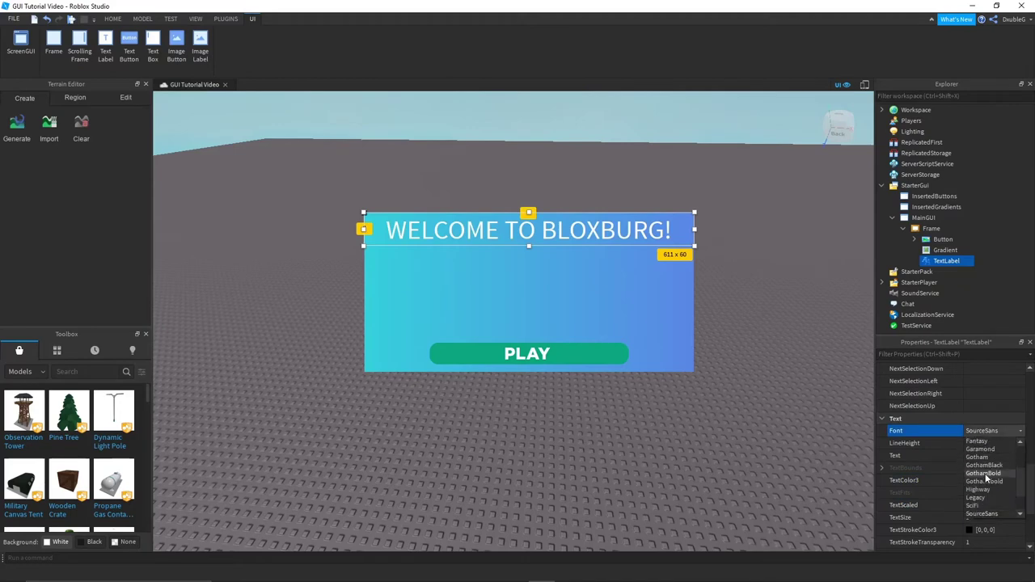
left_click(987, 466)
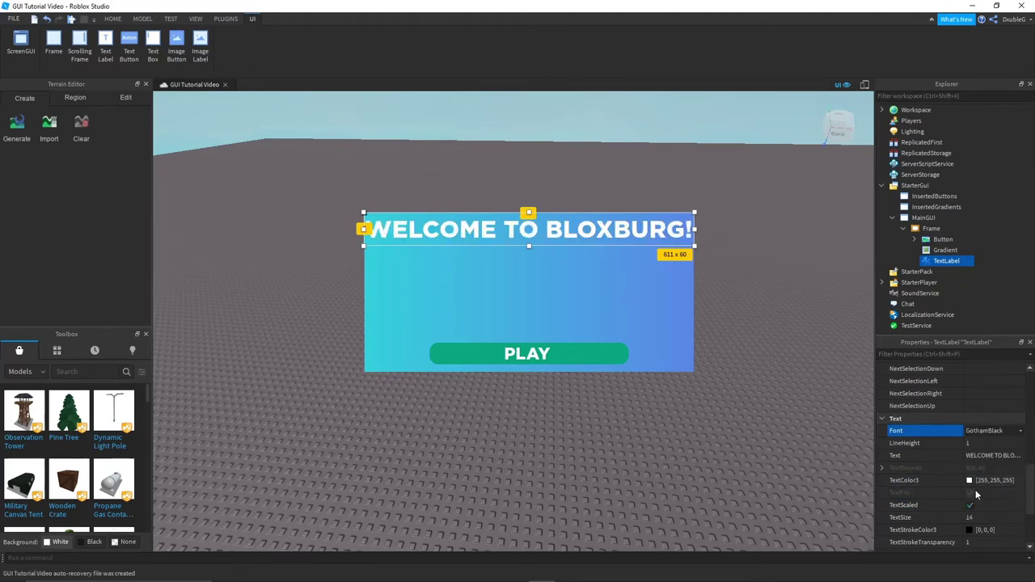
left_click(795, 360)
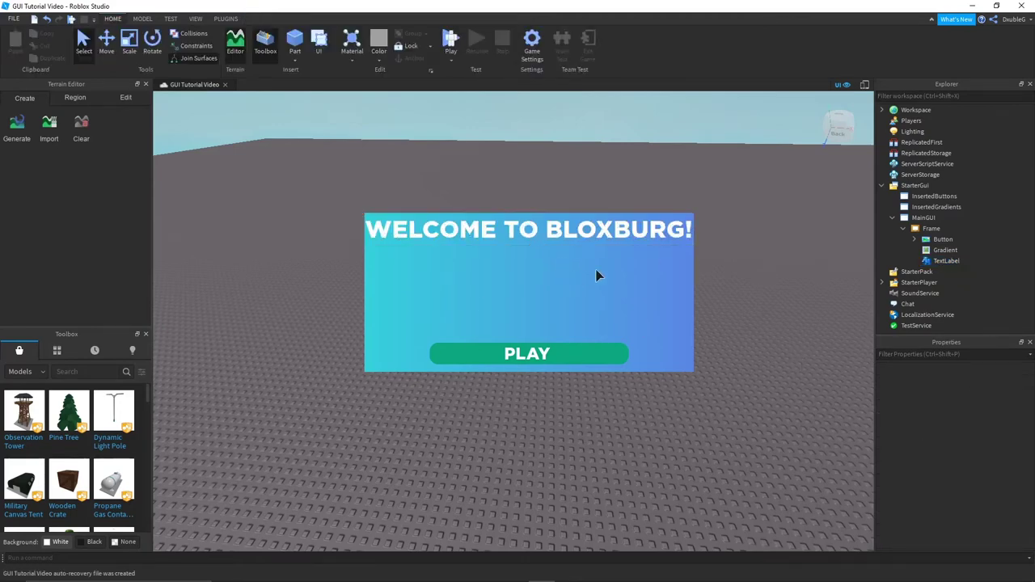
Step: Duplicate the welcome frame and delete the copy's button, gradient and label
left_click(931, 228)
left_click(924, 217)
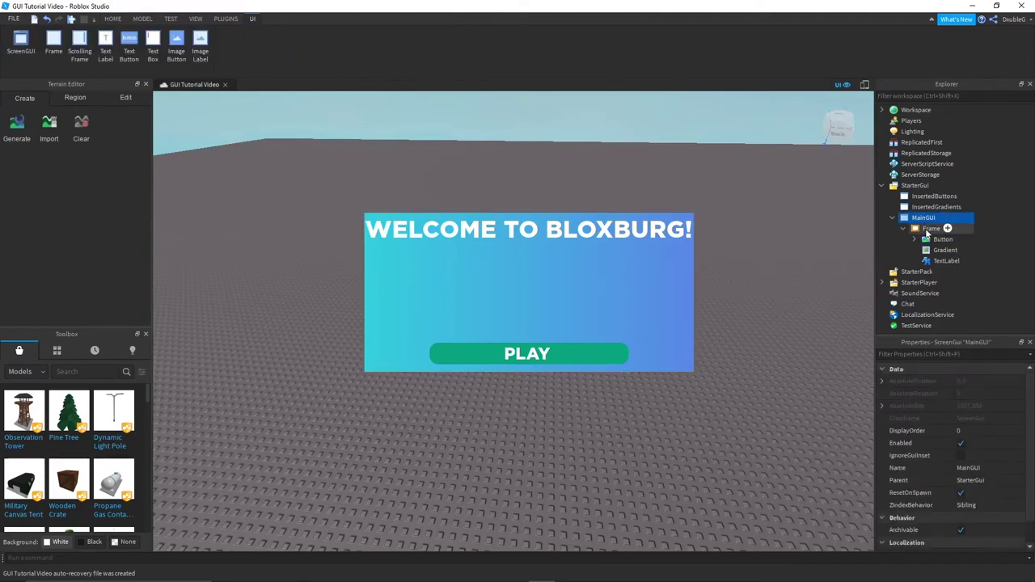
left_click(930, 230)
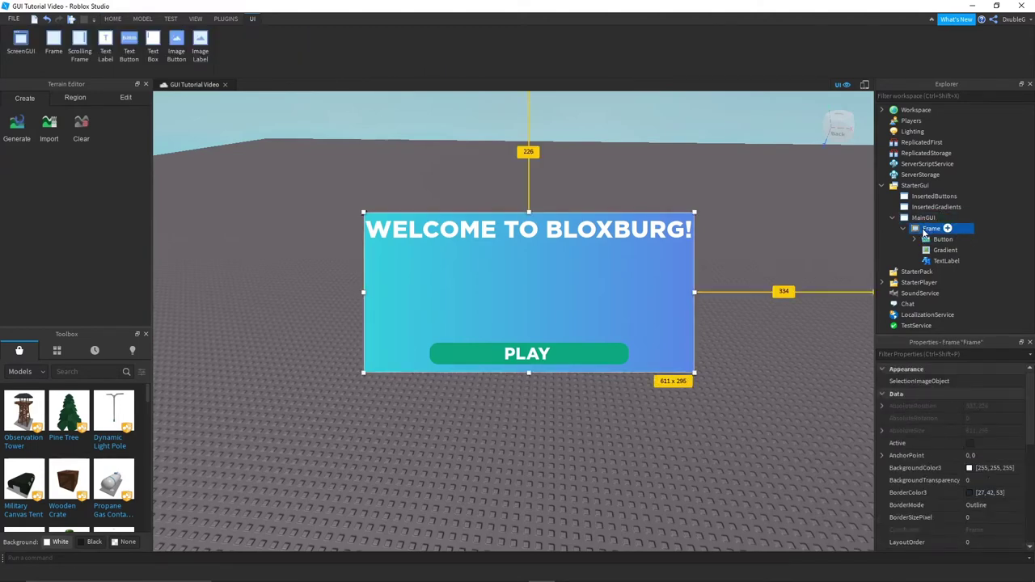
right_click(928, 232)
left_click(968, 279)
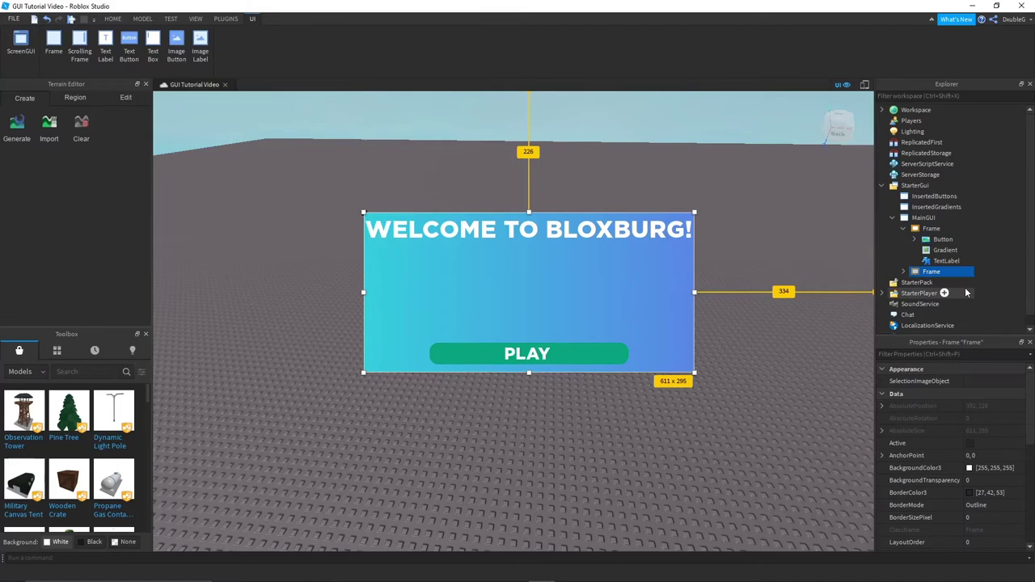
left_click(903, 272)
left_click(945, 304)
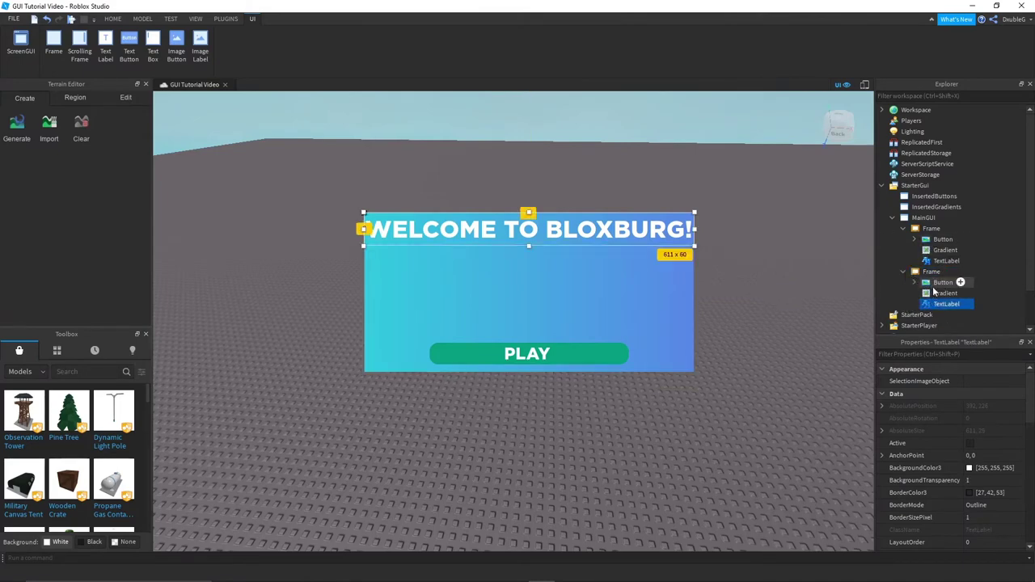
left_click(938, 284, "shift")
right_click(943, 295)
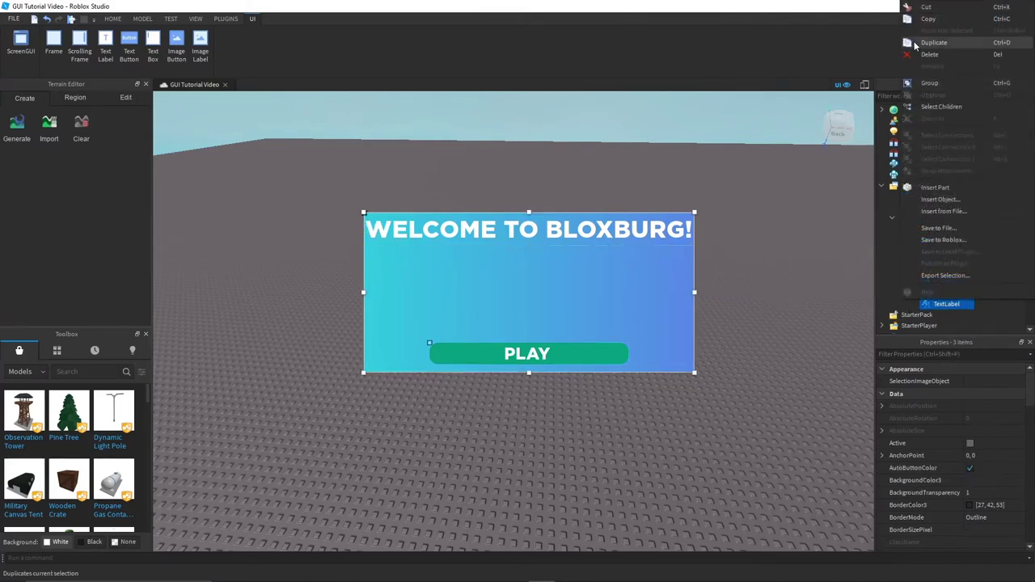
left_click(930, 54)
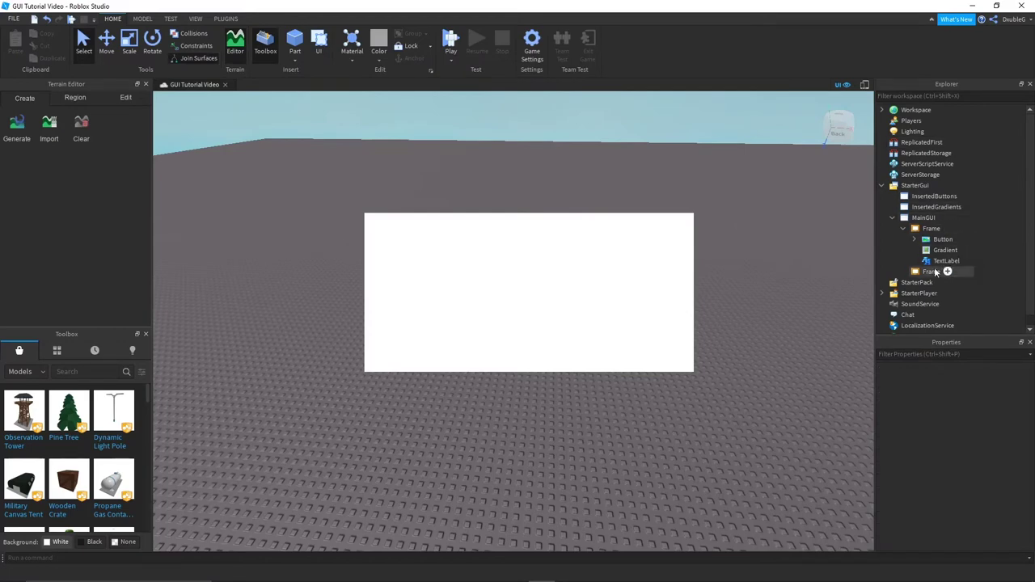
Step: Put the empty frame inside the welcome frame and flatten it to 611 x 0 below the title
left_click(931, 273)
left_click_drag(930, 275, 932, 230)
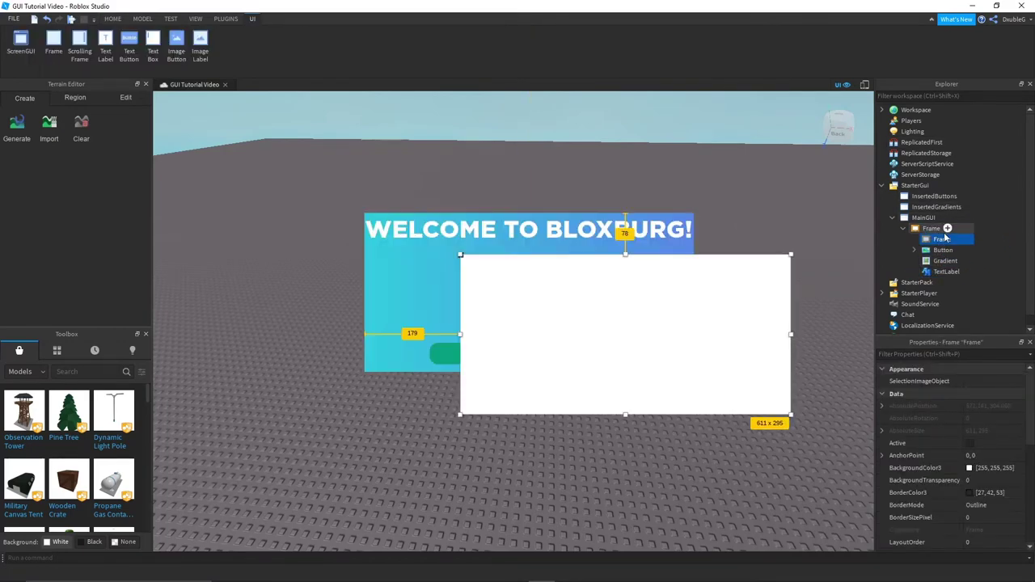
left_click_drag(680, 307, 663, 270)
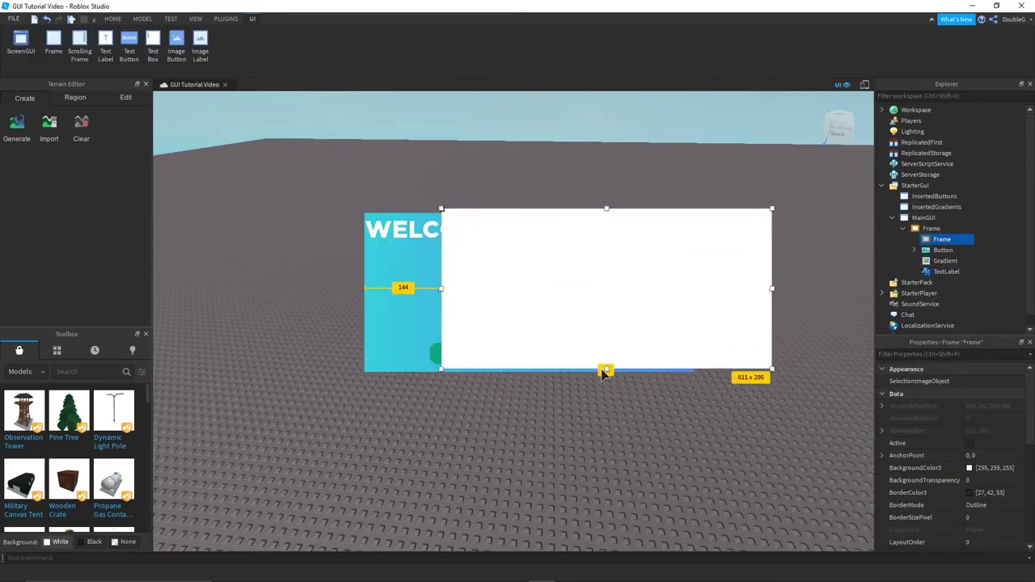
left_click_drag(606, 370, 509, 247)
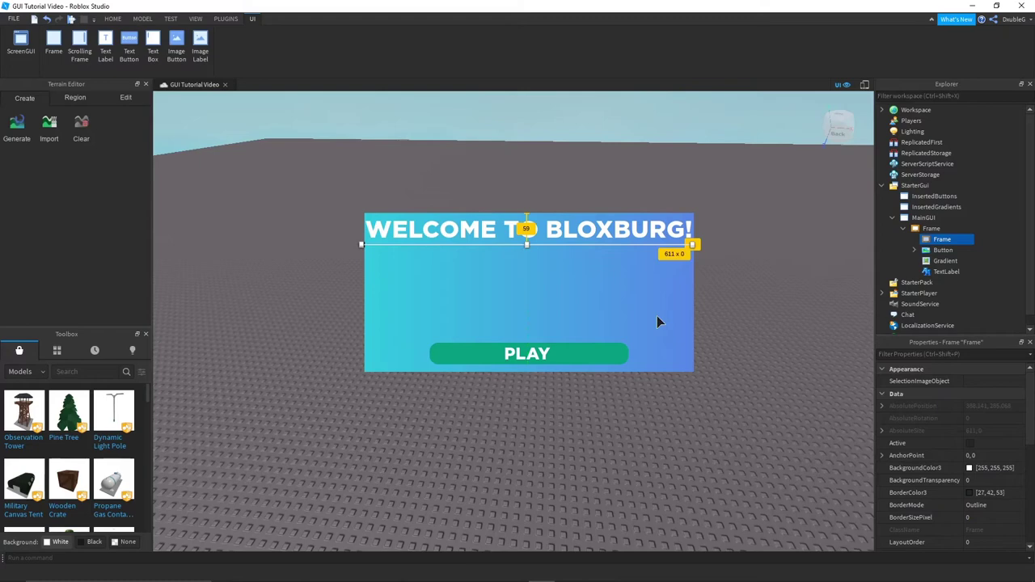
left_click(576, 273)
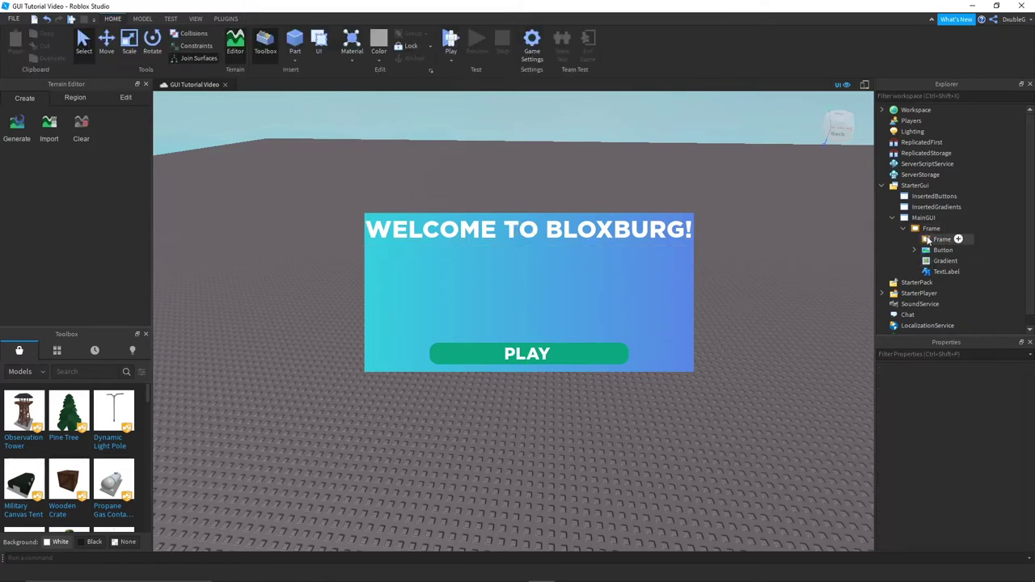
Step: Set the divider line frame's ZIndex to 10
left_click(942, 240)
left_click(954, 353)
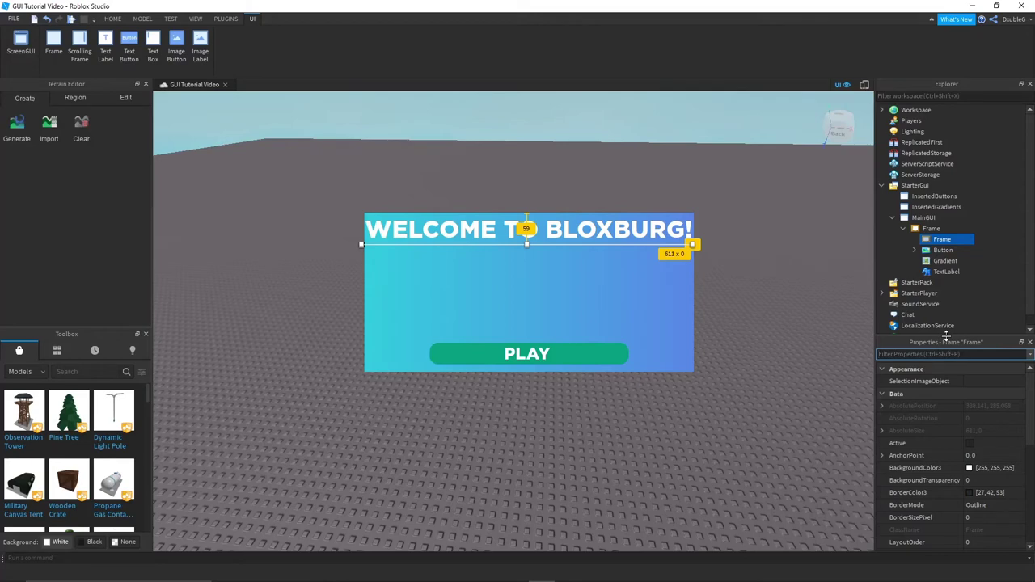
left_click(740, 250)
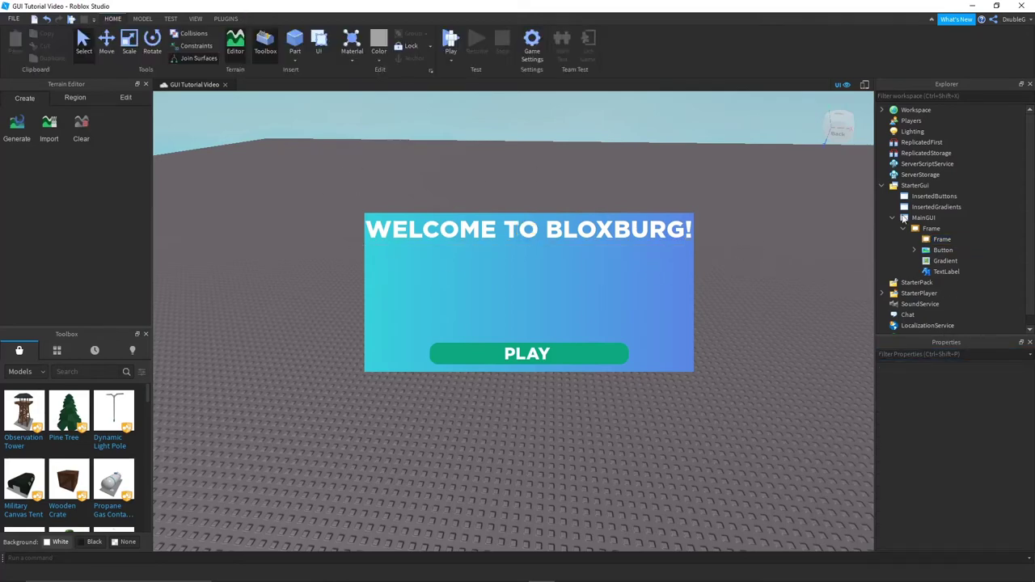
left_click(942, 240)
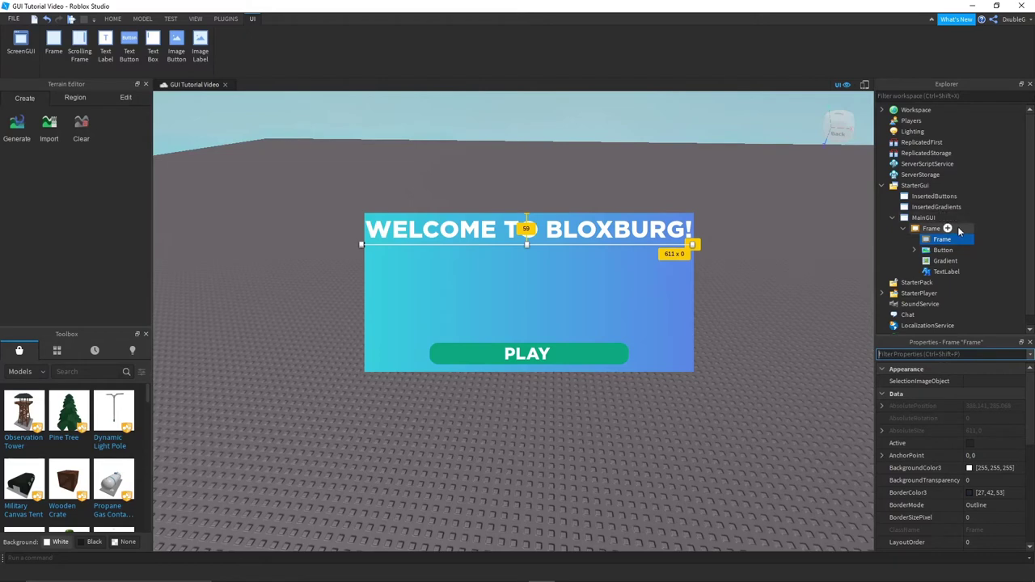
type("ZI")
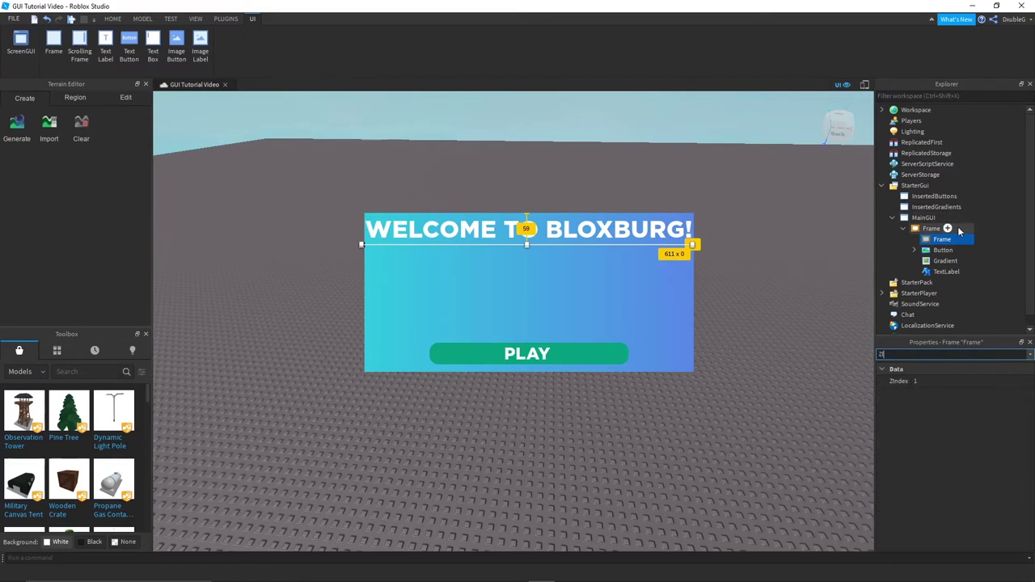
left_click(960, 381)
type("2")
left_click(767, 283)
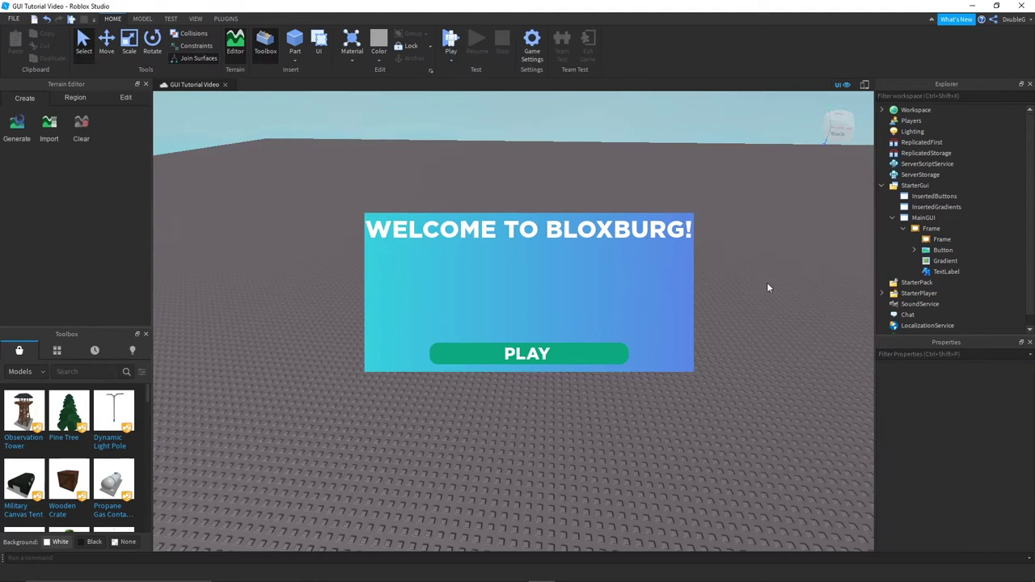
left_click(940, 239)
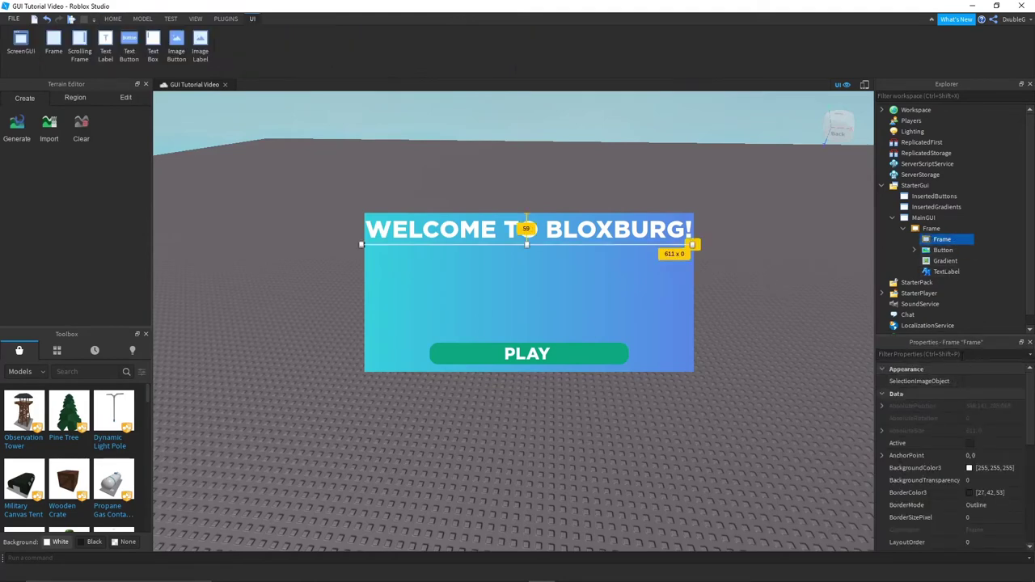
left_click(930, 354)
type("z")
left_click(975, 431)
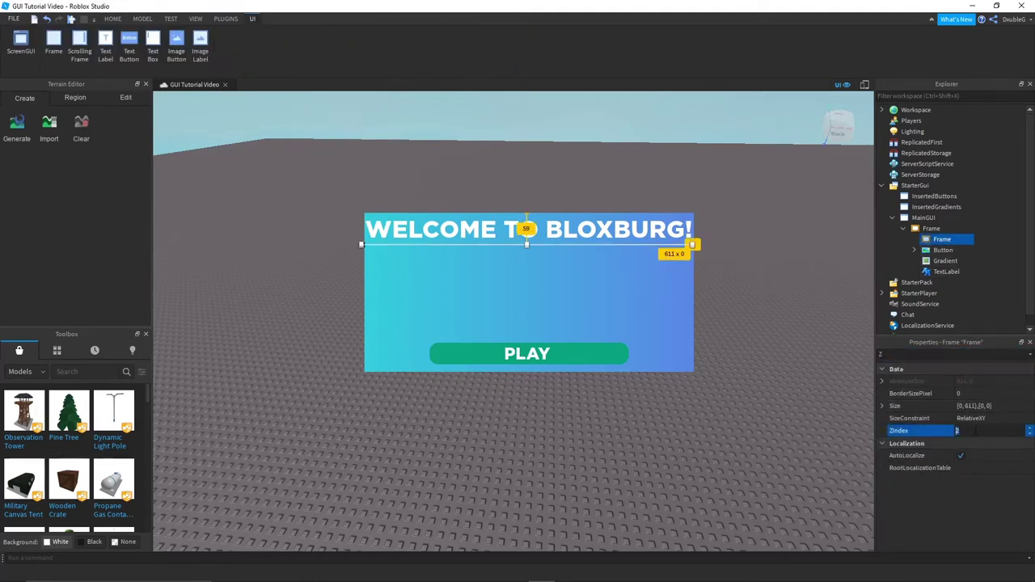
key("Return")
left_click(809, 260)
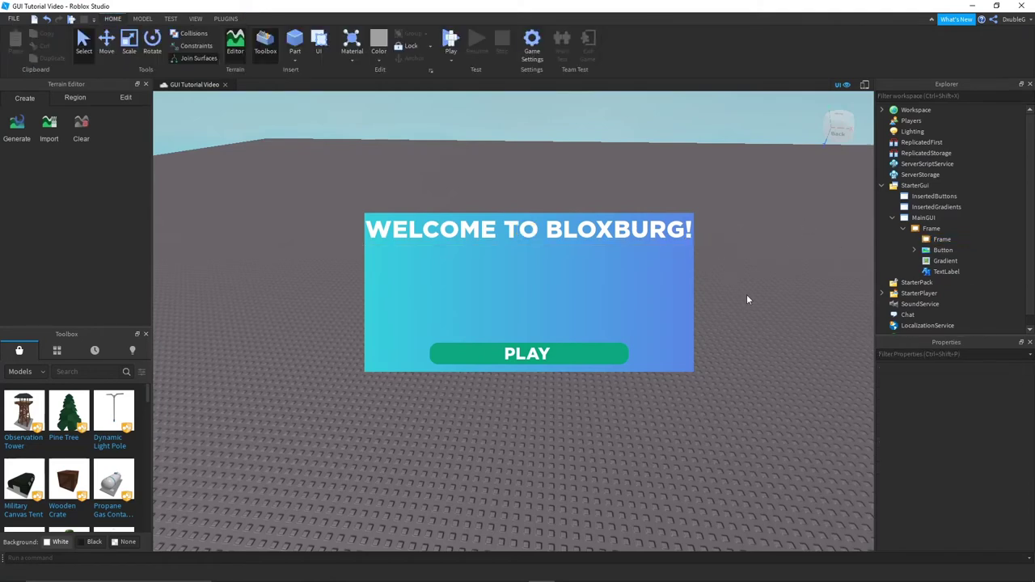
Step: Reshape the divider to 616 x 0 and move it directly under MainGUI
left_click(943, 250)
left_click(942, 240)
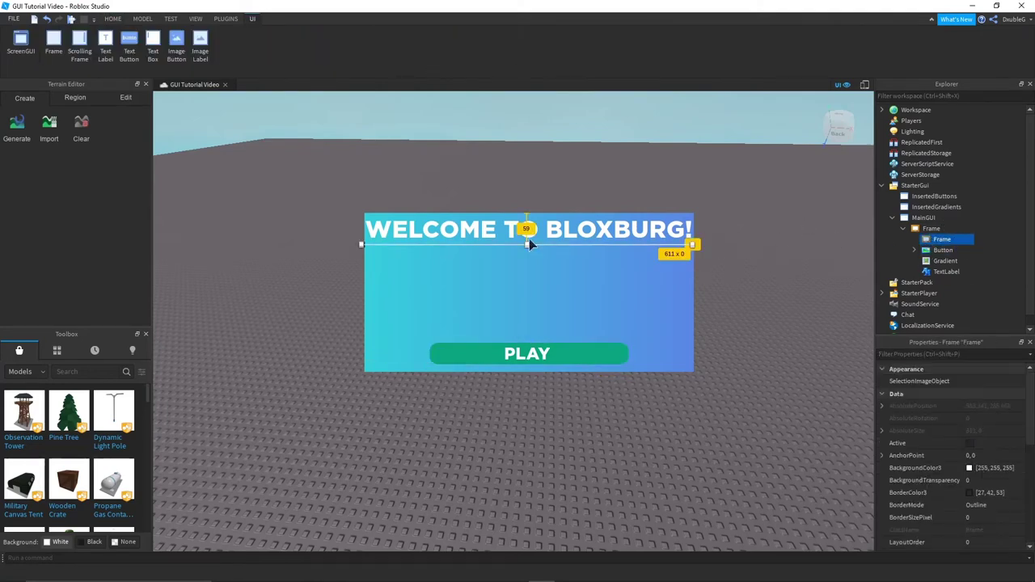
mouse_move(360, 245)
left_mouse_down()
mouse_move(312, 251)
mouse_move(382, 299)
mouse_move(397, 250)
mouse_move(359, 245)
left_mouse_up()
left_click(750, 270)
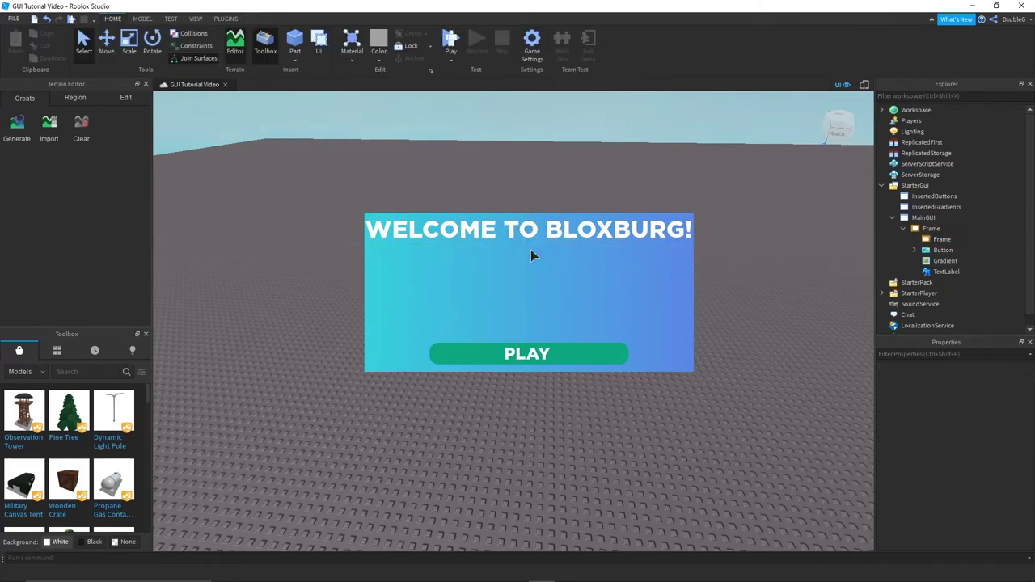
left_click_drag(987, 237, 934, 218)
left_click(372, 196)
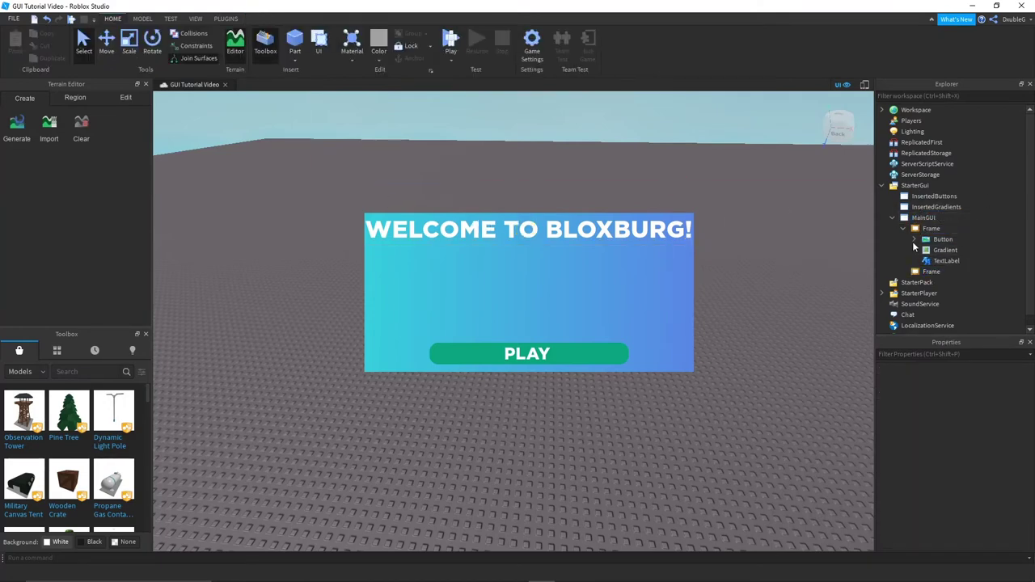
Step: Delete the existing line frame
left_click(932, 271)
right_click(932, 271)
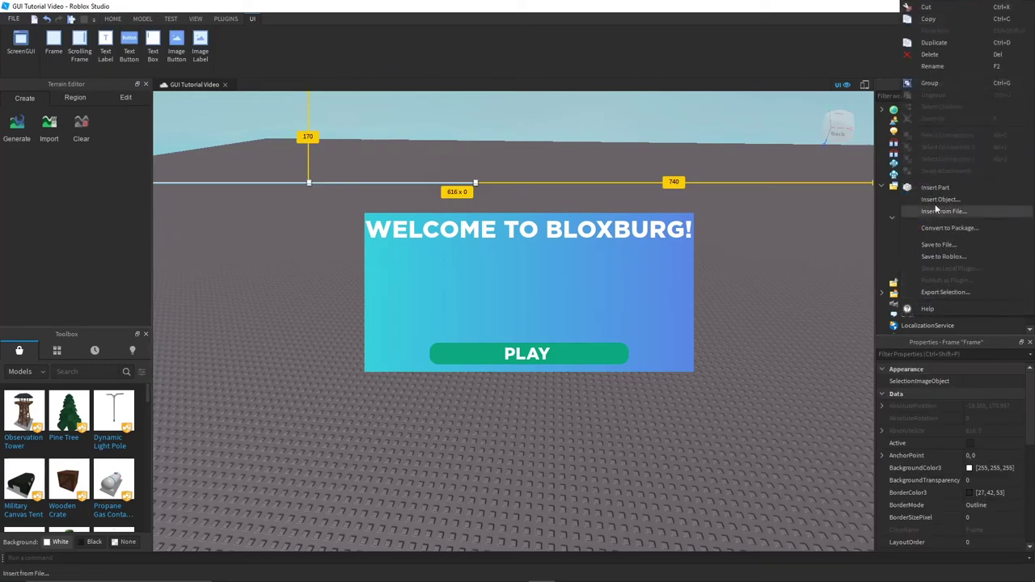
left_click(933, 53)
Step: Insert a TextButton into the welcome frame and select it in the viewport
left_click(915, 239)
left_click(931, 228)
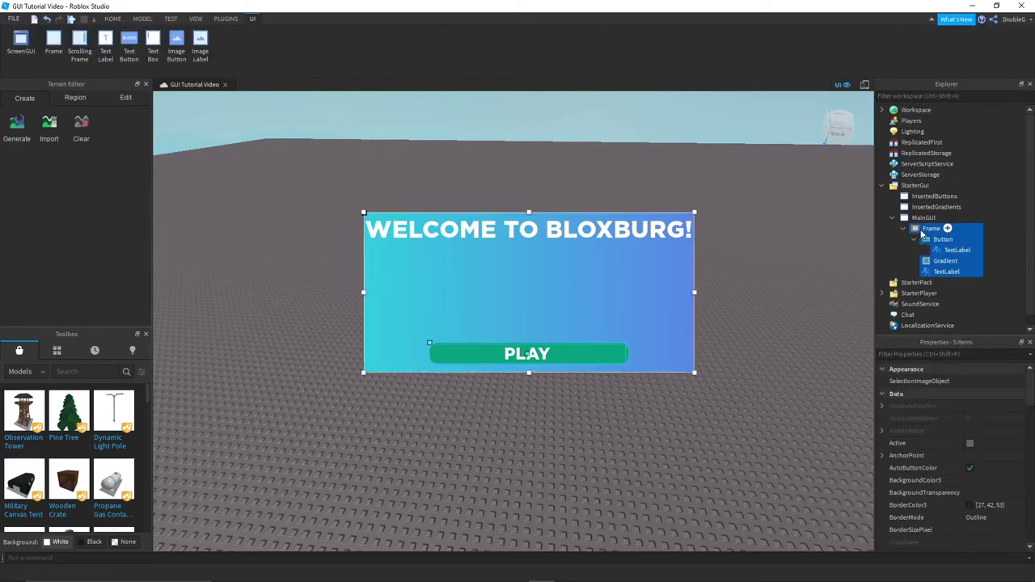
left_click(936, 207)
left_click(931, 228)
right_click(931, 228)
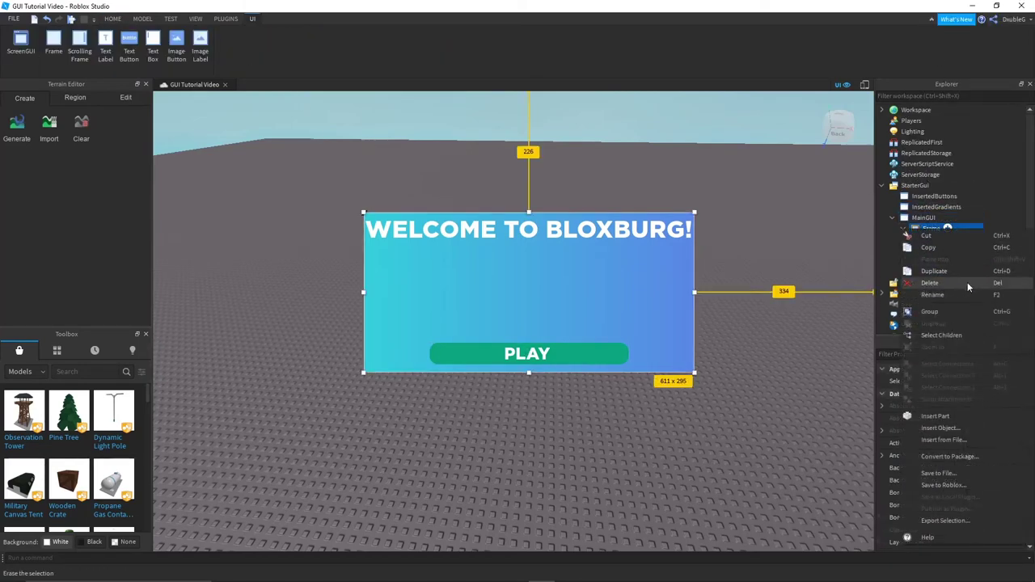
left_click(942, 217)
key("Escape")
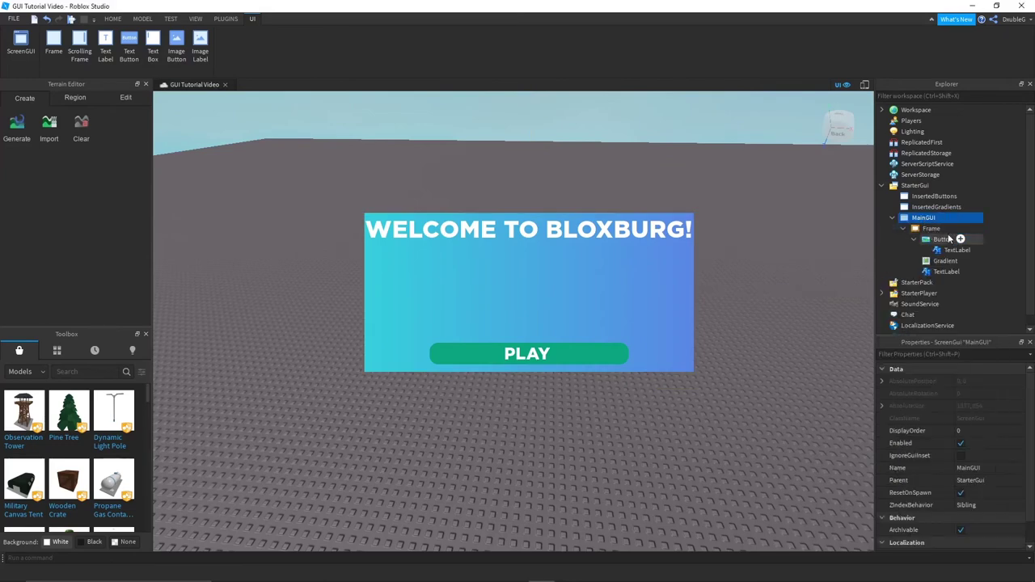
left_click(932, 228)
left_click(948, 228)
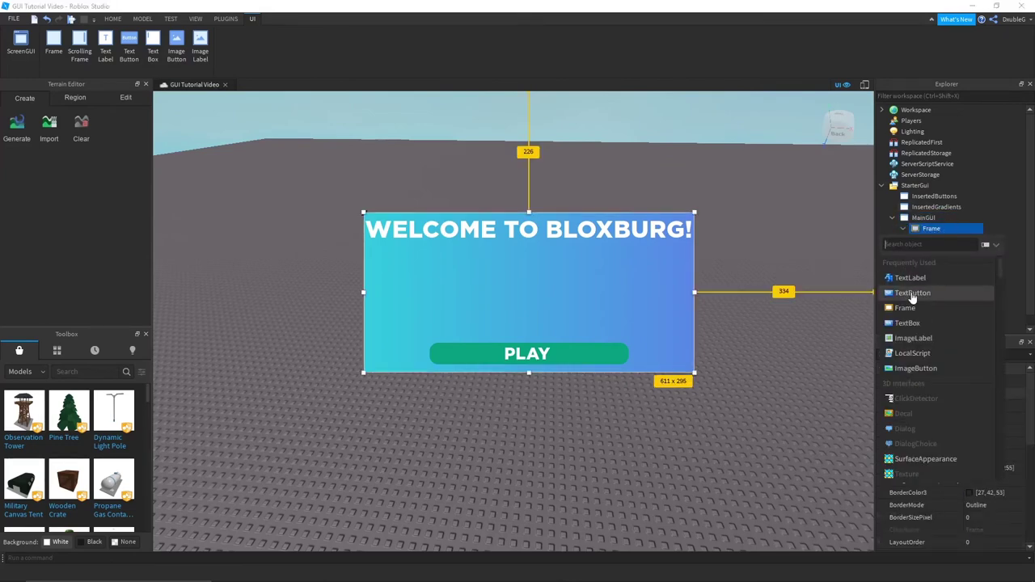
left_click(912, 295)
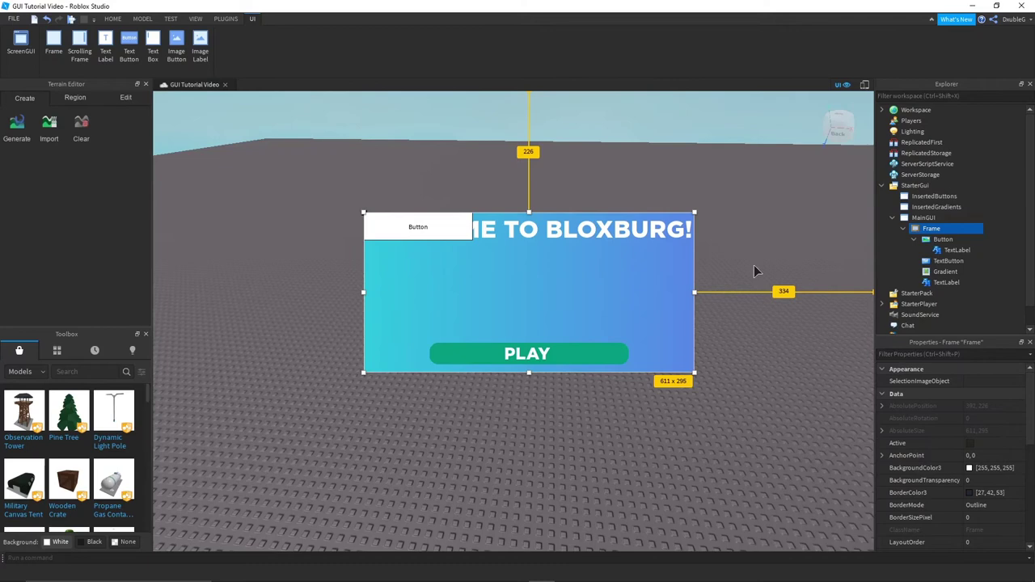
left_click(439, 231)
Step: Reshape the button into a thin 575 x 0 line just under the title
left_click_drag(420, 231, 690, 246)
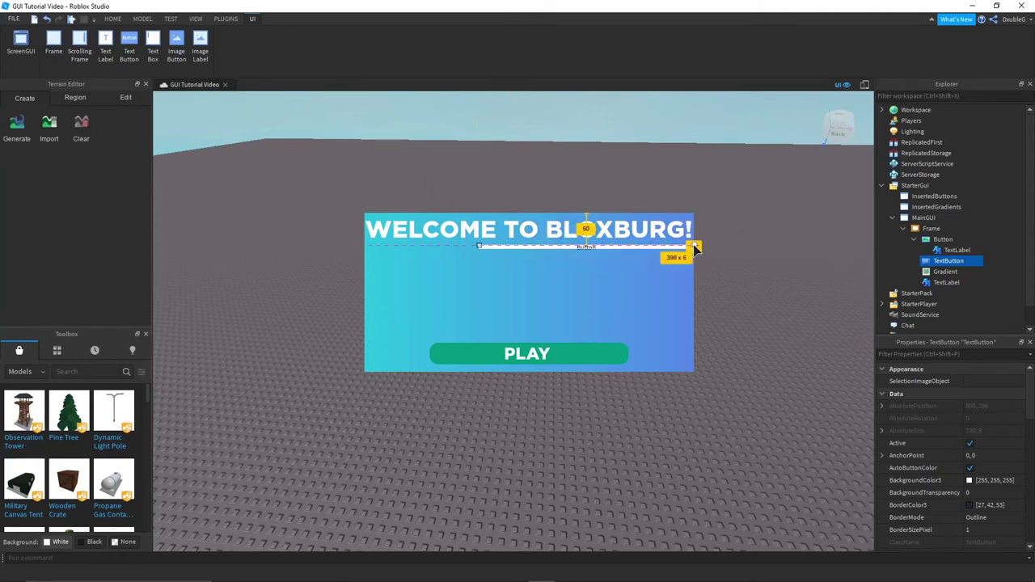
left_click_drag(480, 246, 386, 251)
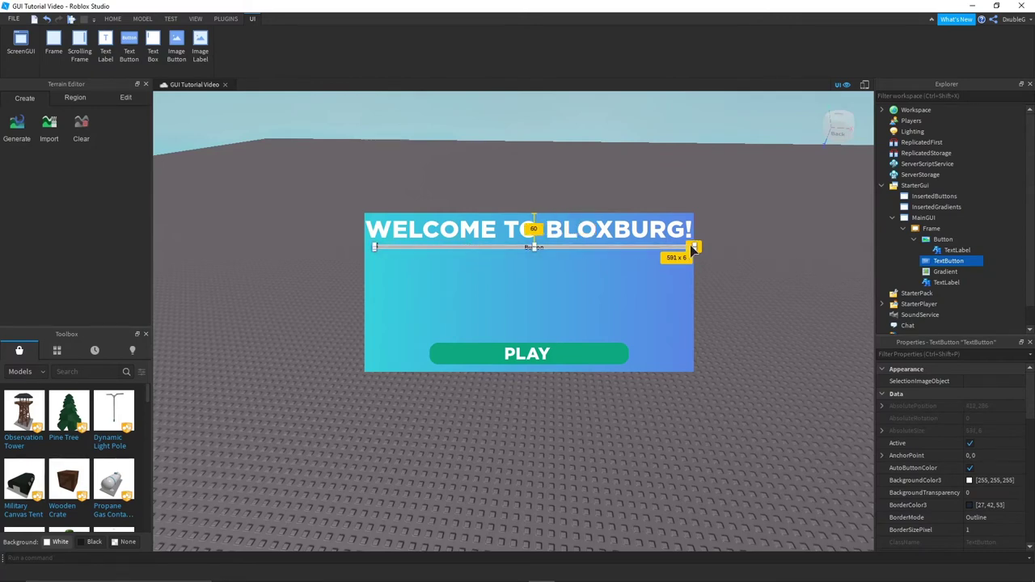
left_click_drag(694, 247, 682, 248)
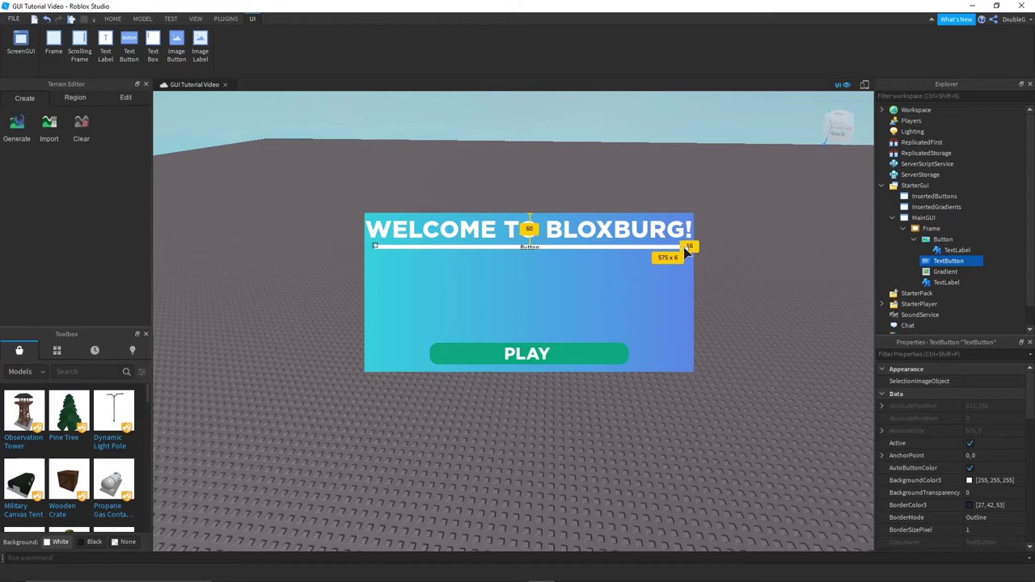
left_click_drag(529, 248, 531, 242)
left_click(705, 277)
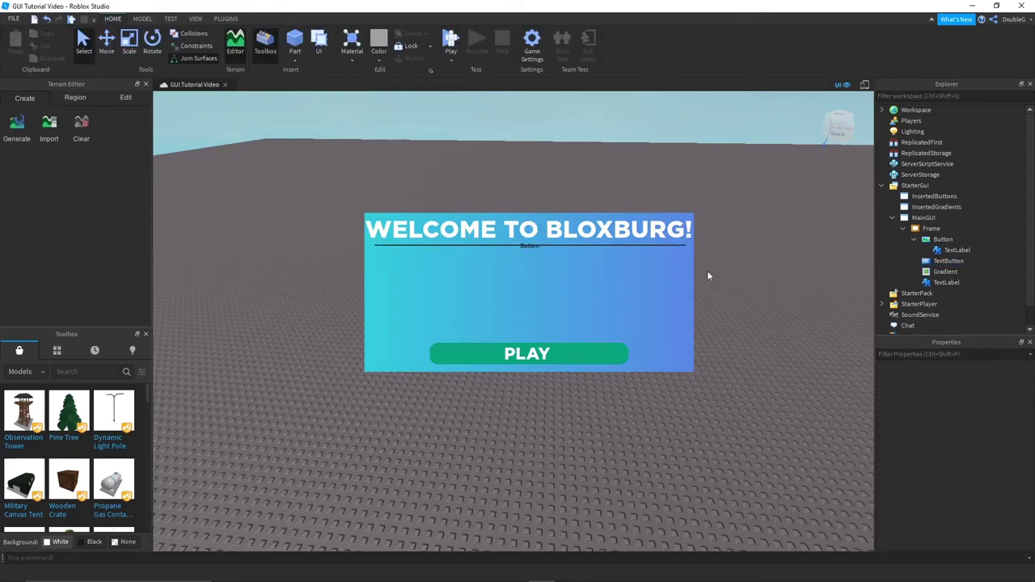
Step: Clear the line's Text property so no 'Button' label shows
left_click(948, 260)
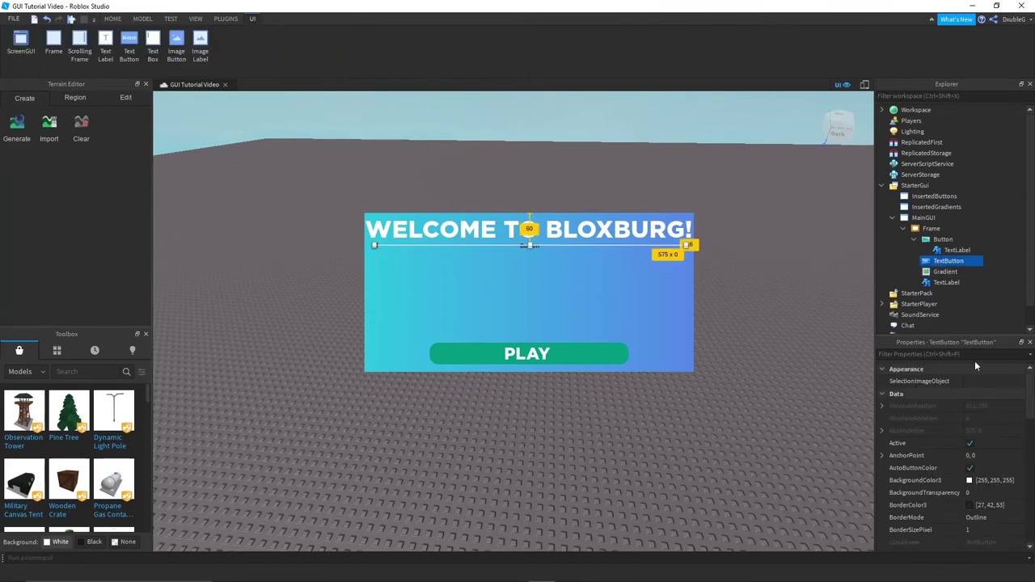
scroll(974, 421, "down", 2)
scroll(973, 453, "down", 2)
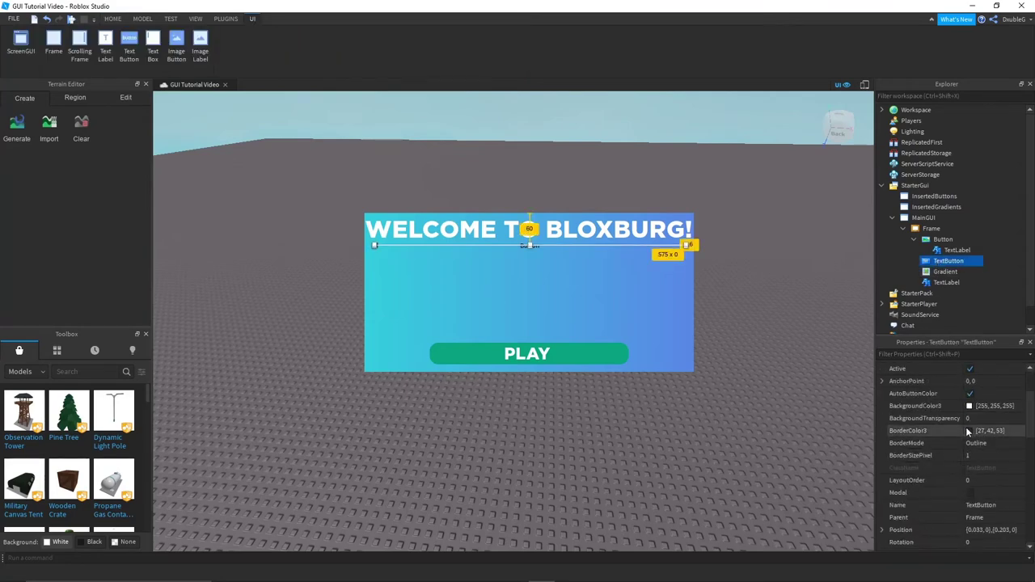
scroll(967, 430, "down", 4)
scroll(968, 431, "down", 5)
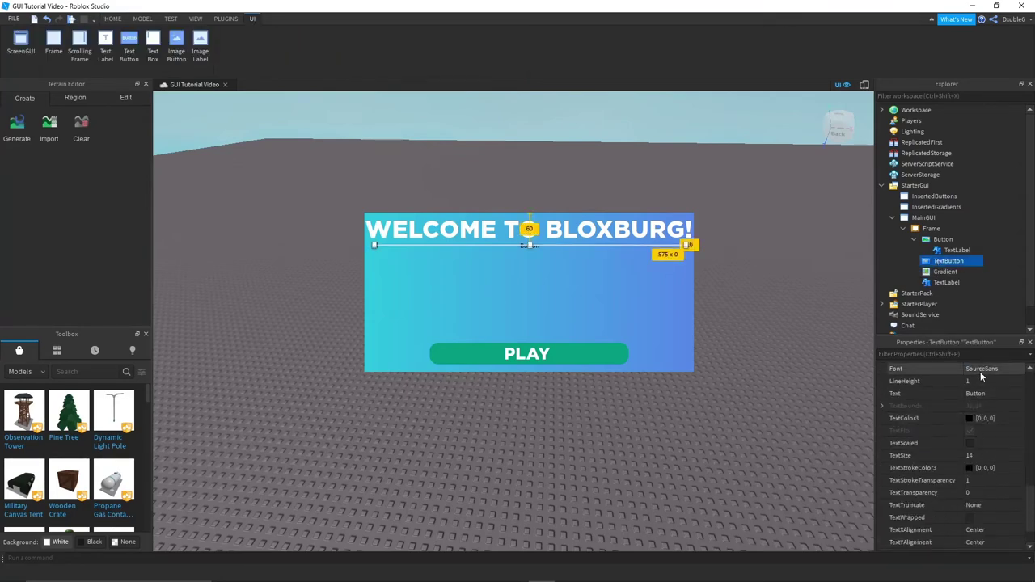
left_click(984, 393)
key("BackSpace")
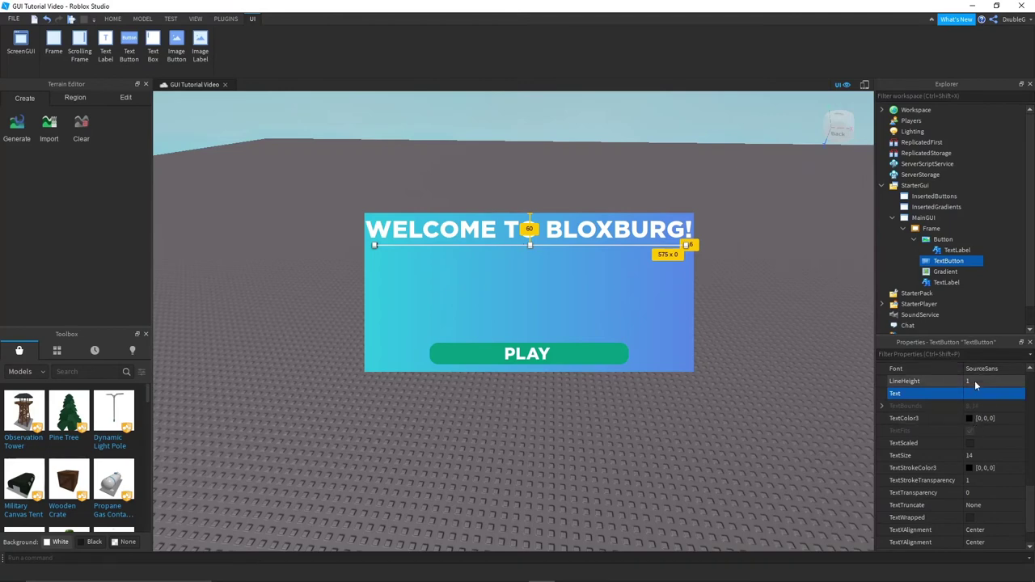
Step: Set the line's TextColor3, TextStrokeColor3 and BorderColor3 to white
left_click(971, 419)
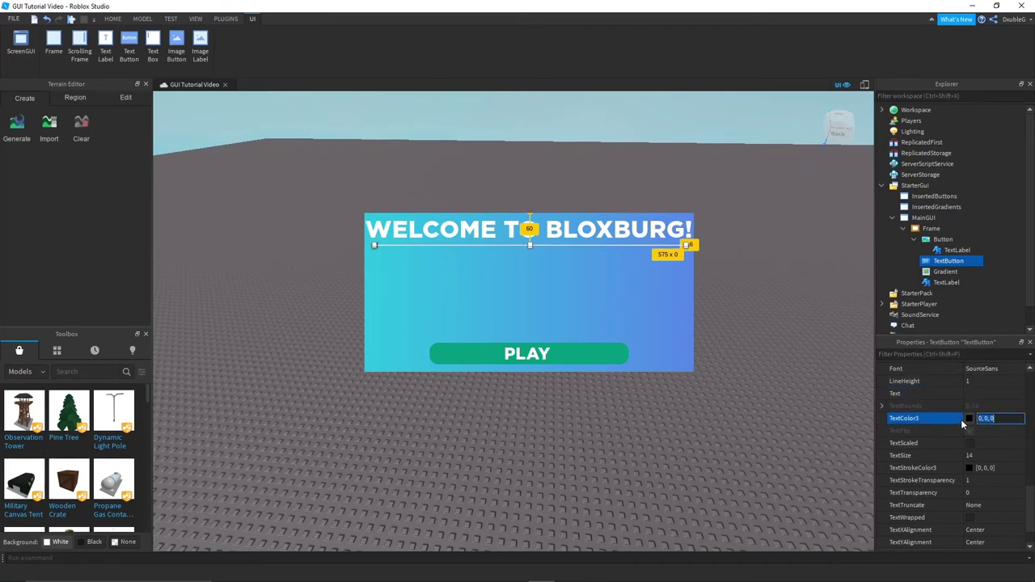
left_click(969, 419)
left_click(496, 279)
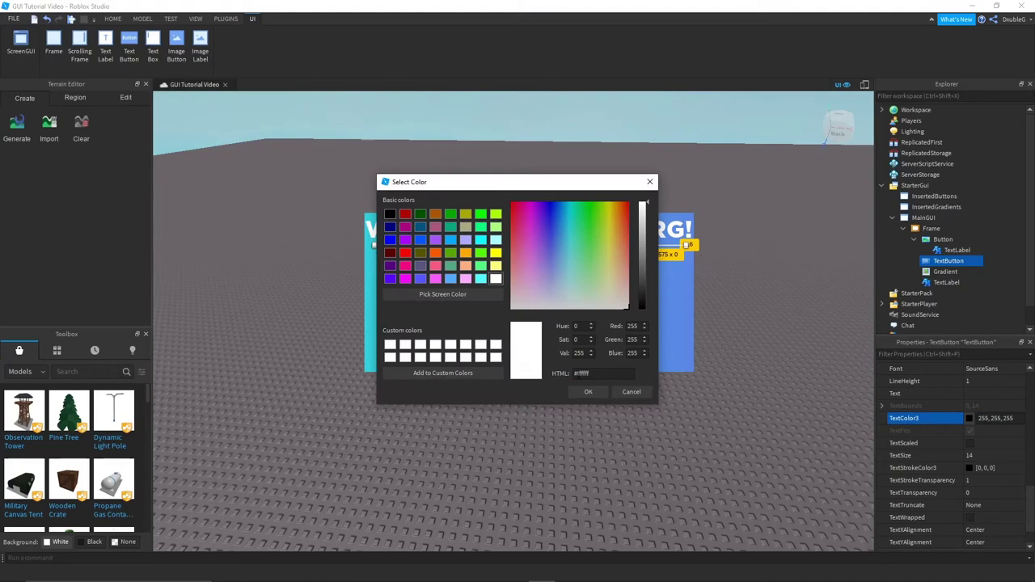
left_click(588, 391)
left_click(970, 469)
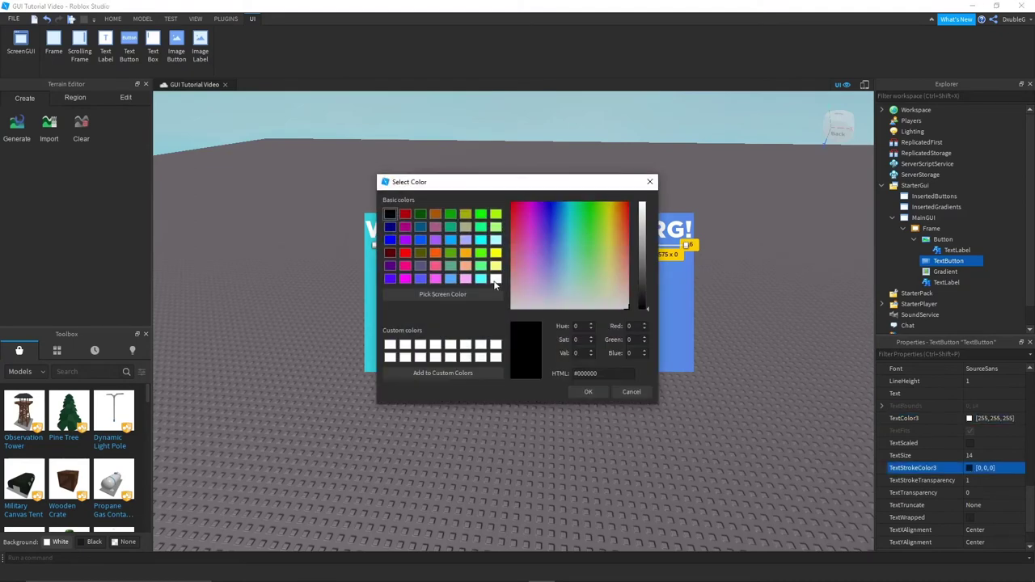
left_click(496, 279)
left_click(588, 392)
scroll(971, 470, "up", 10)
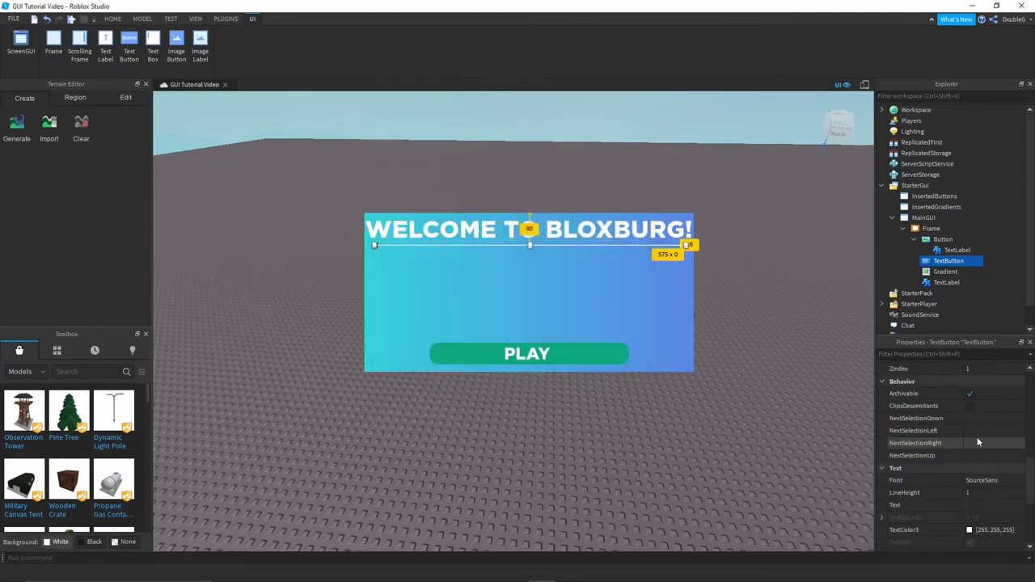
scroll(969, 469, "up", 2)
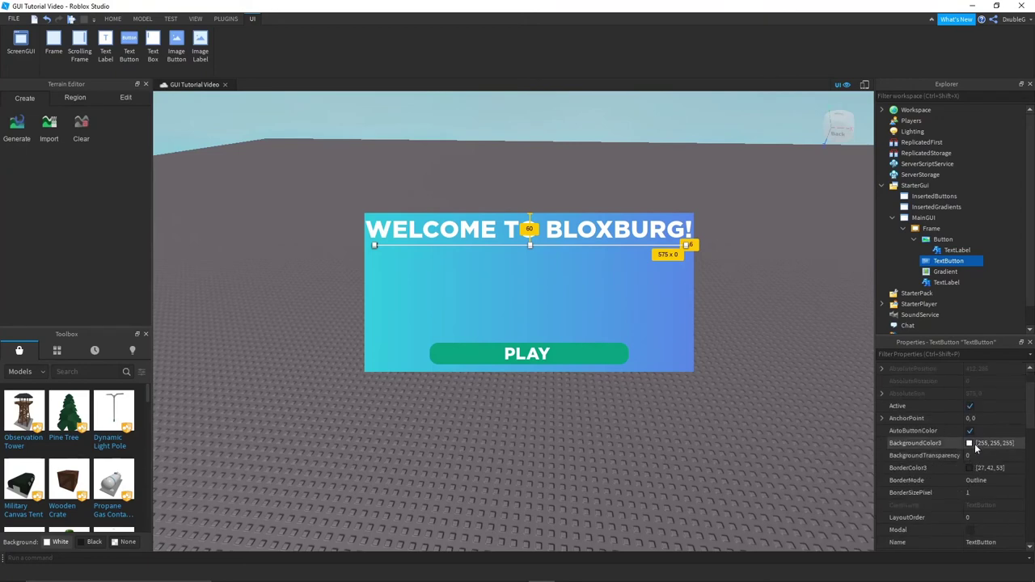
left_click(970, 469)
left_click(496, 279)
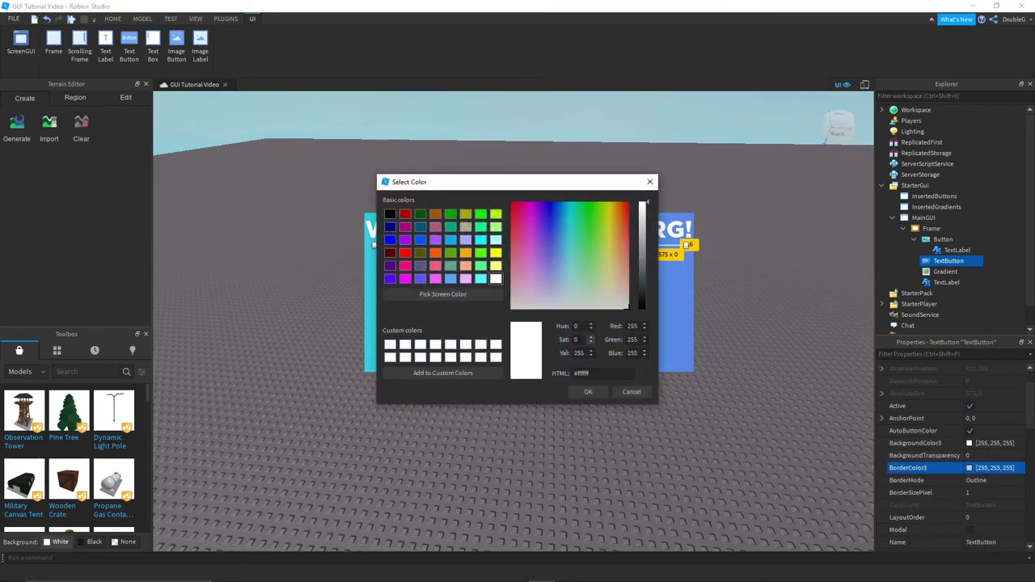
left_click(588, 392)
left_click(696, 267)
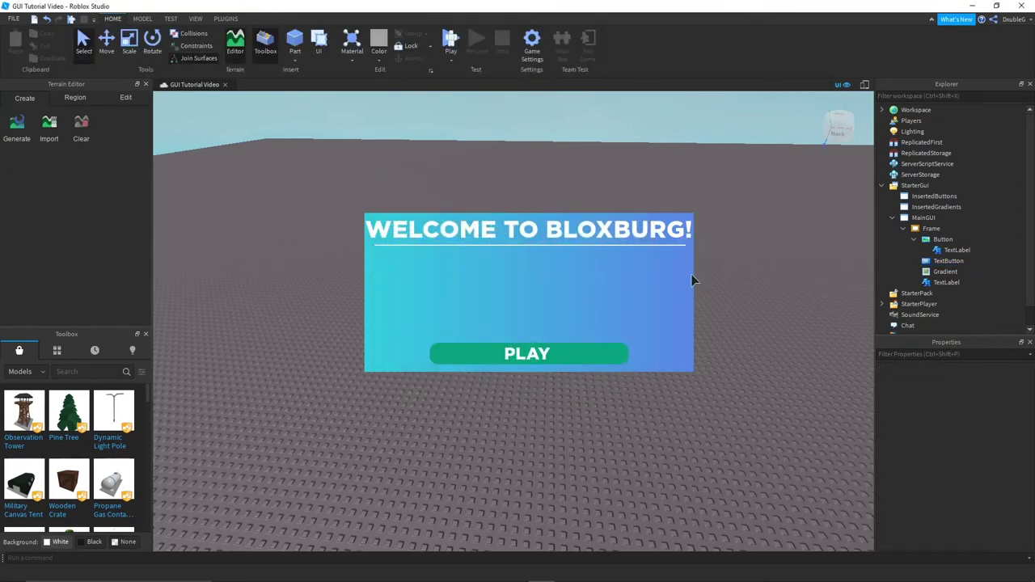
Step: Duplicate the WELCOME TO BLOXBURG! title and move the copy below the divider
right_click(950, 241)
left_click(931, 228)
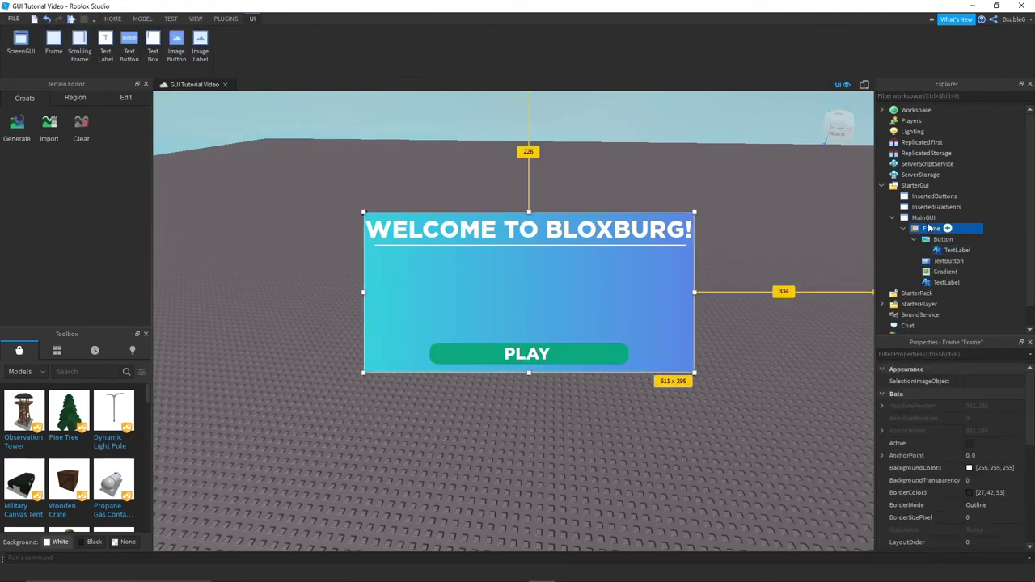
right_click(941, 291)
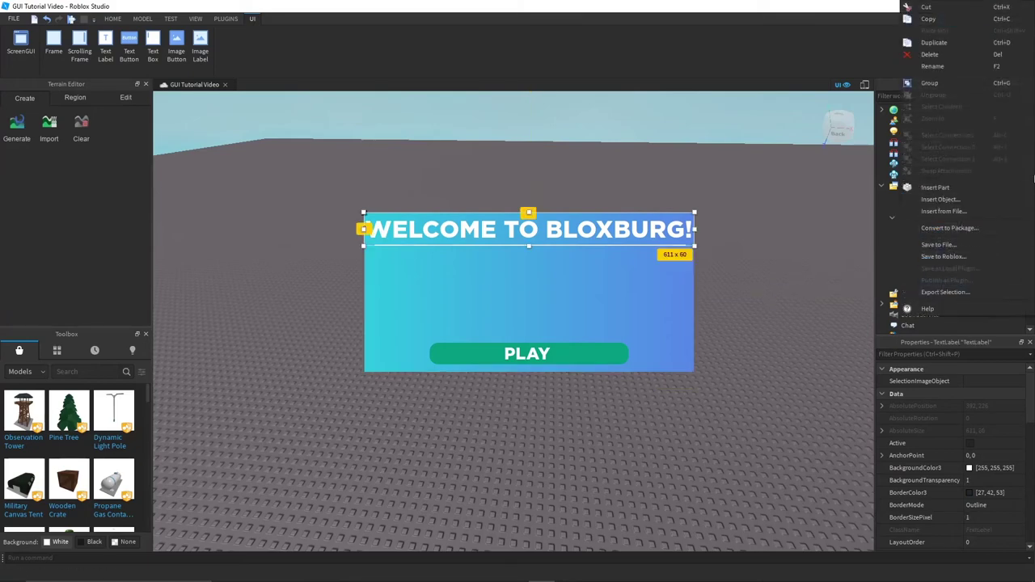
left_click(951, 44)
left_click_drag(597, 251, 544, 271)
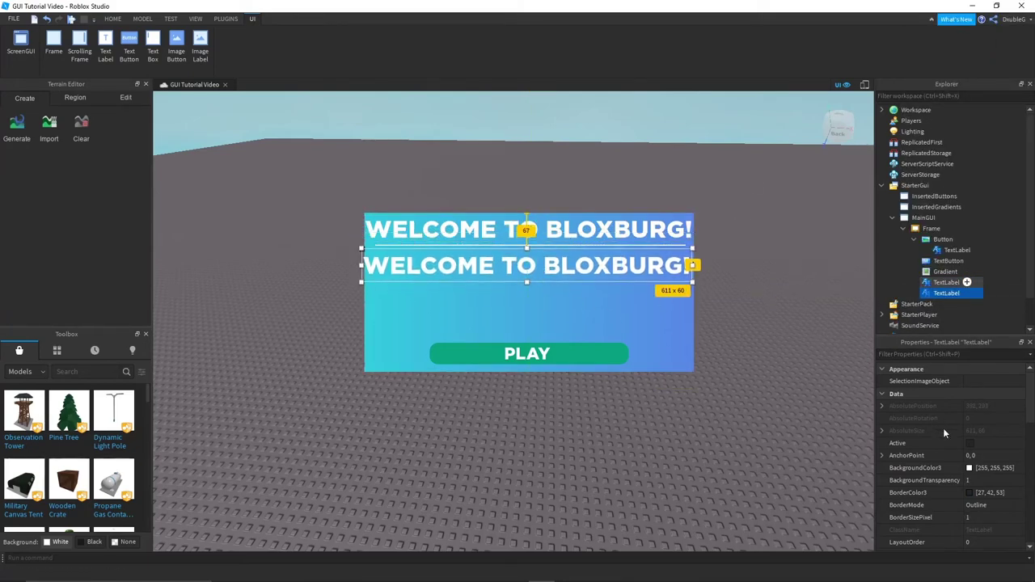
Step: Change the copy's text to the thanks-for-joining Twitter message and stretch it to wrap
scroll(947, 412, "down", 5)
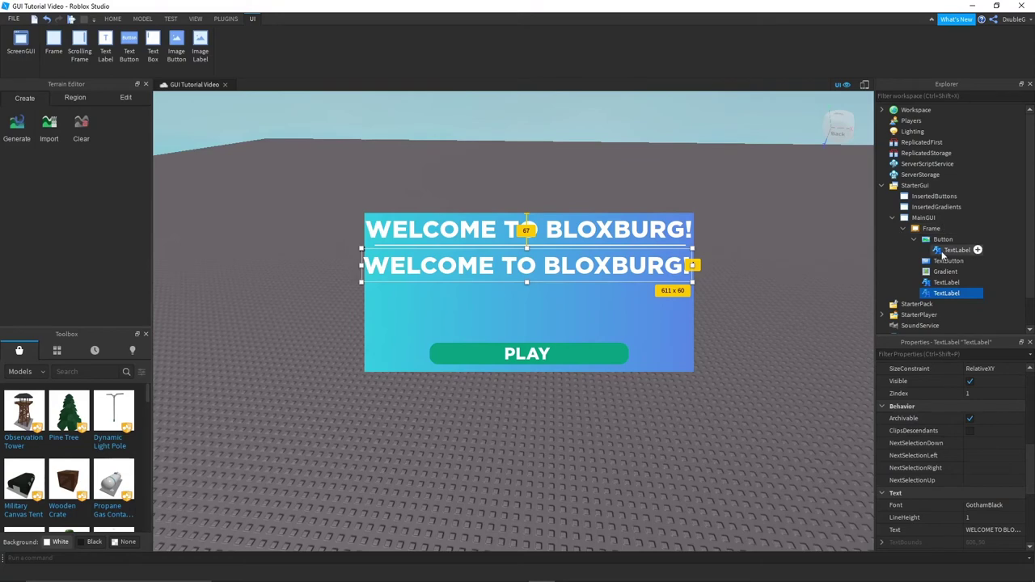
left_click(997, 530)
type("hE")
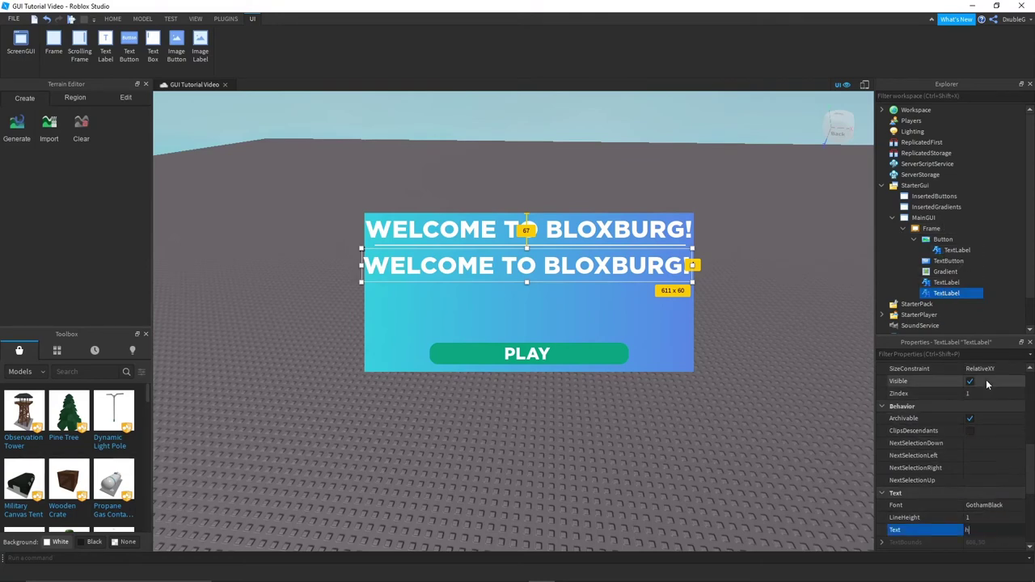
key("BackSpace")
key("BackSpace")
type("Hey, thanks for")
type("urgerBETA")
key("Return")
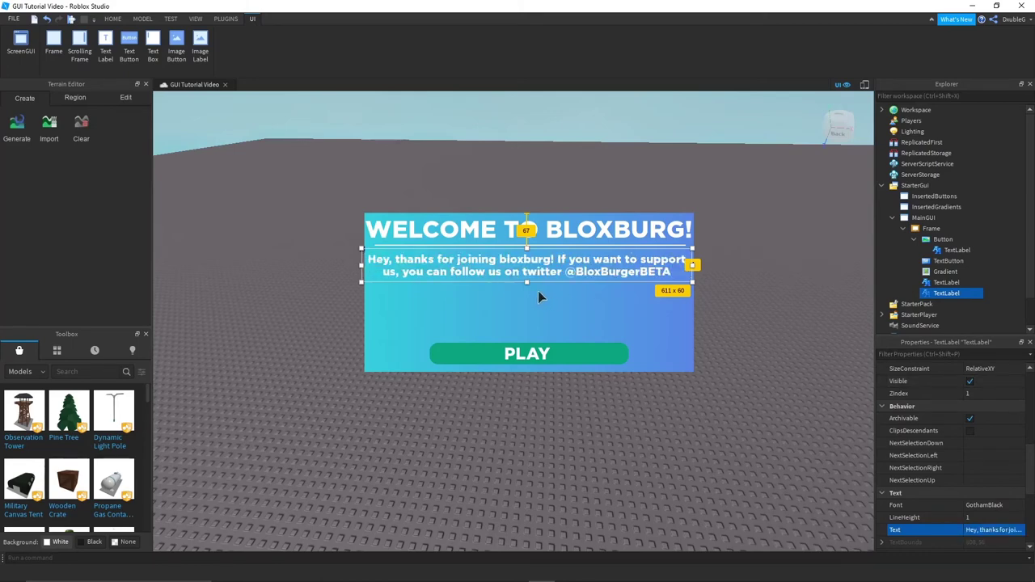
left_click_drag(526, 282, 526, 290)
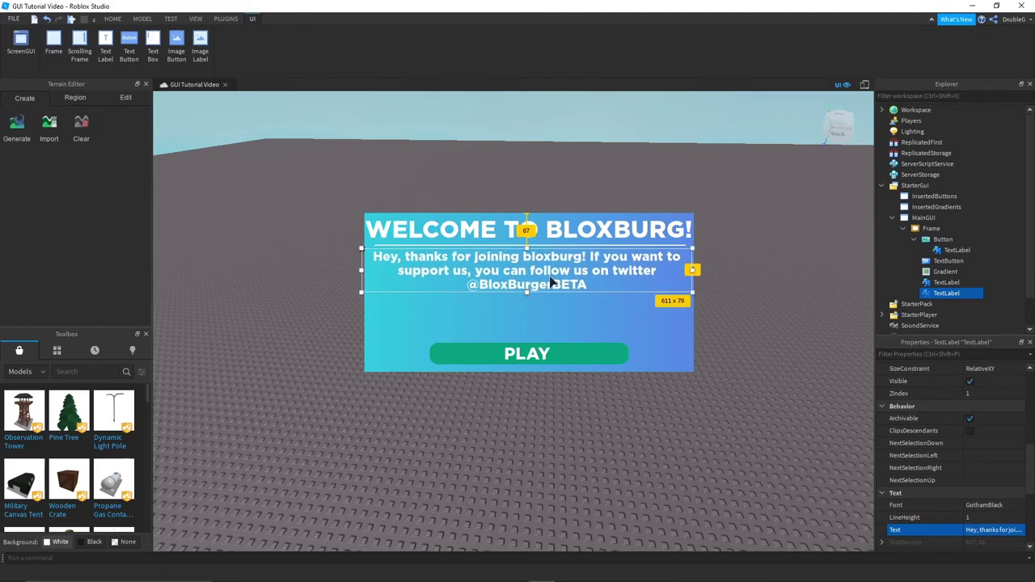
left_click(573, 308)
Step: Duplicate the divider line and place the copy below the thanks message
left_click(779, 214)
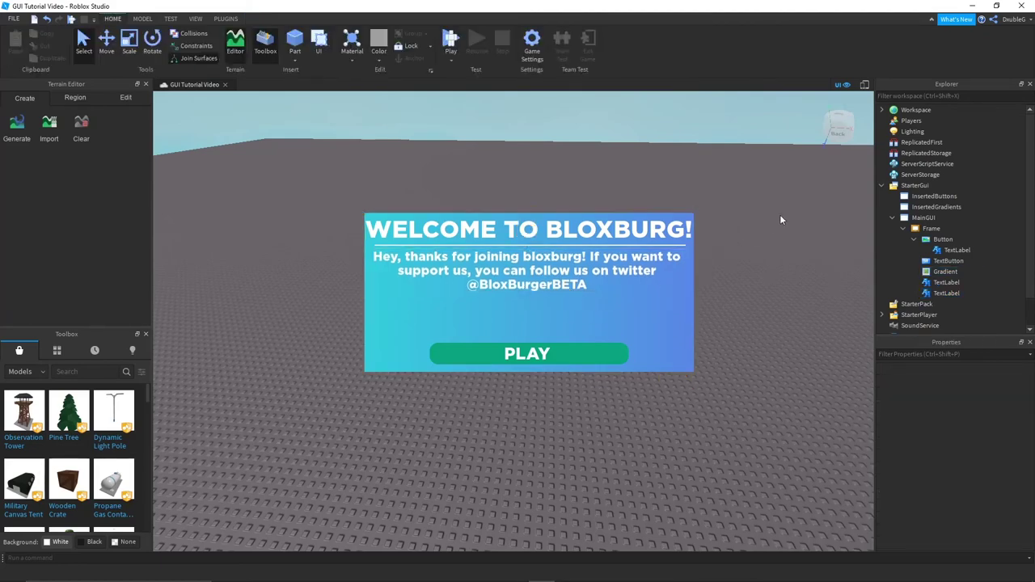
right_click(948, 259)
left_click(938, 302)
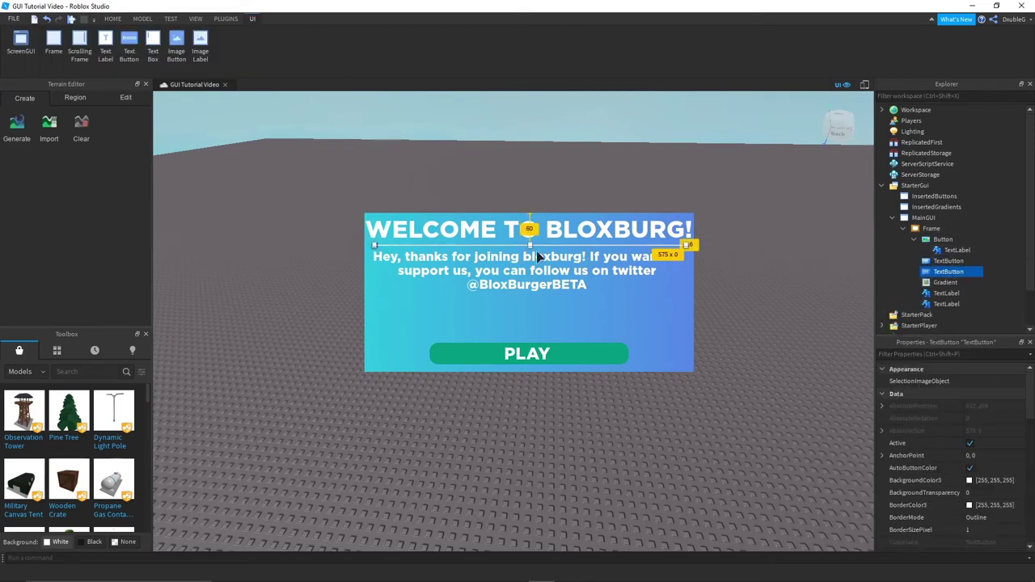
left_click_drag(573, 253, 575, 306)
left_click(725, 305)
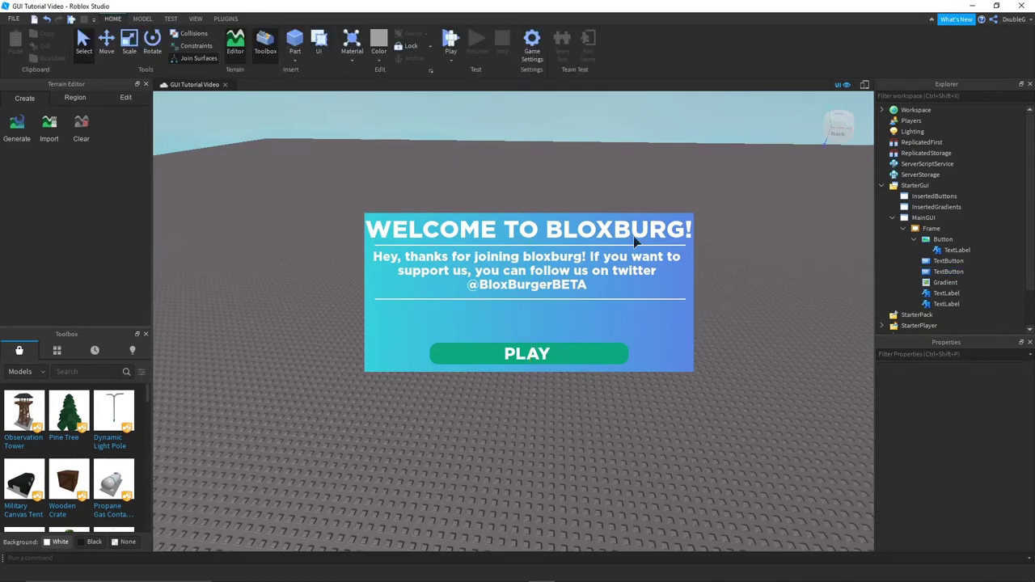
Step: Duplicate the WELCOME TO BLOXBURG! title and move the copy just above PLAY
right_click(943, 239)
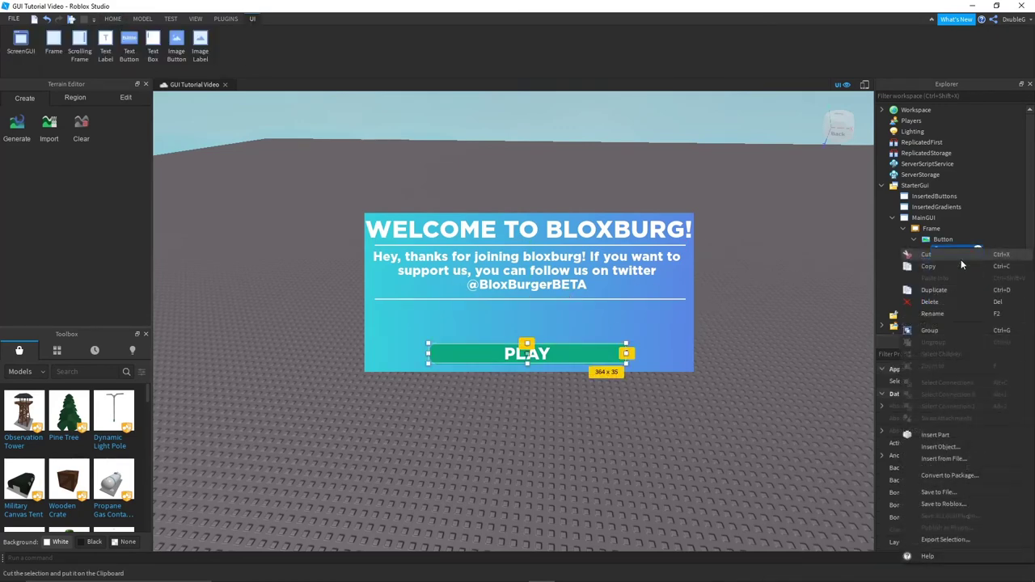
left_click(931, 230)
left_click(946, 303)
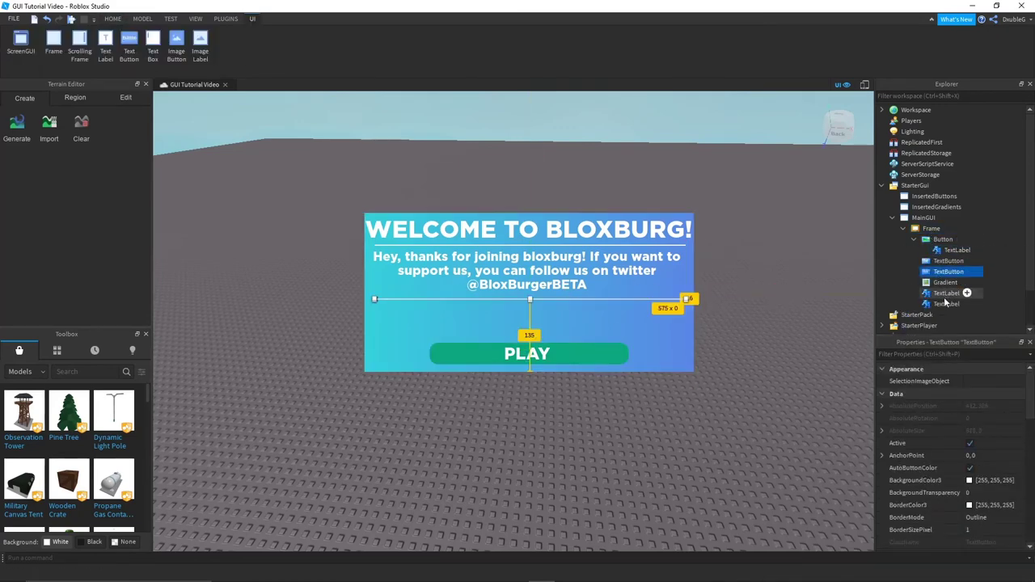
left_click(946, 294)
right_click(944, 299)
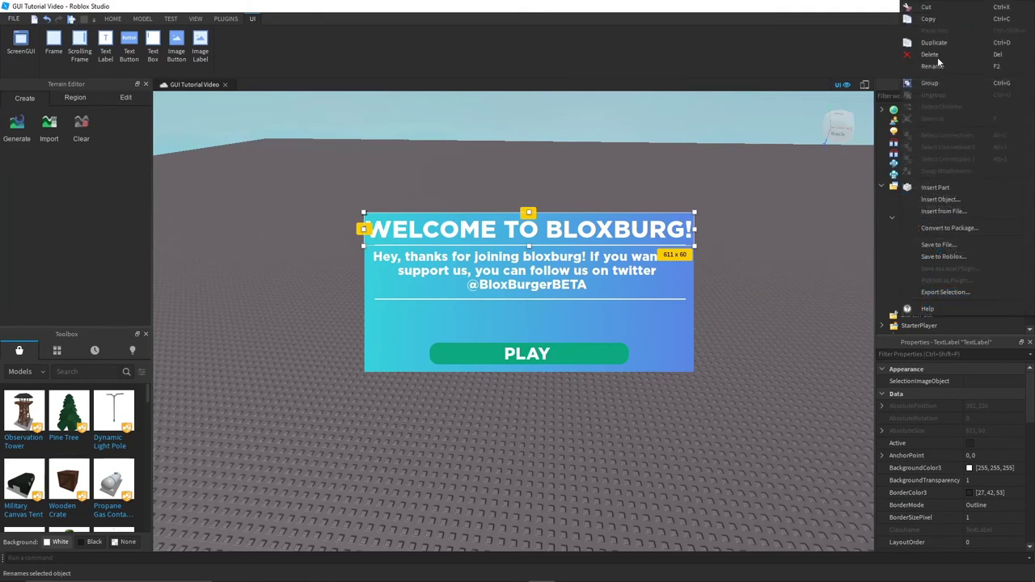
left_click(938, 42)
left_click_drag(555, 241, 561, 323)
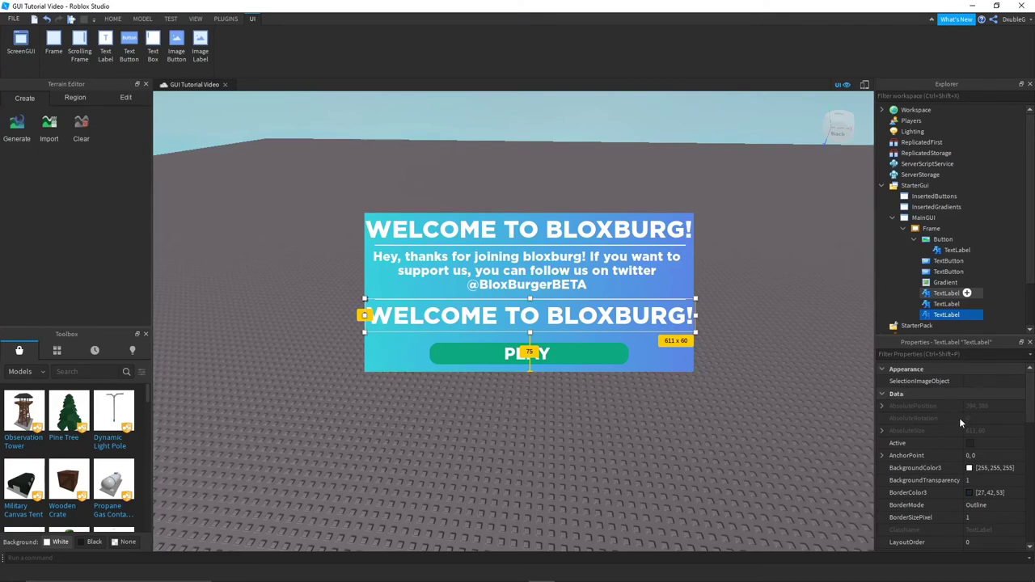
Step: Set the copy's text to 'Join the roblox group "BloxBurg fans." for a 50% bonus on your job chash checks.'
scroll(962, 422, "down", 5)
left_click(993, 530)
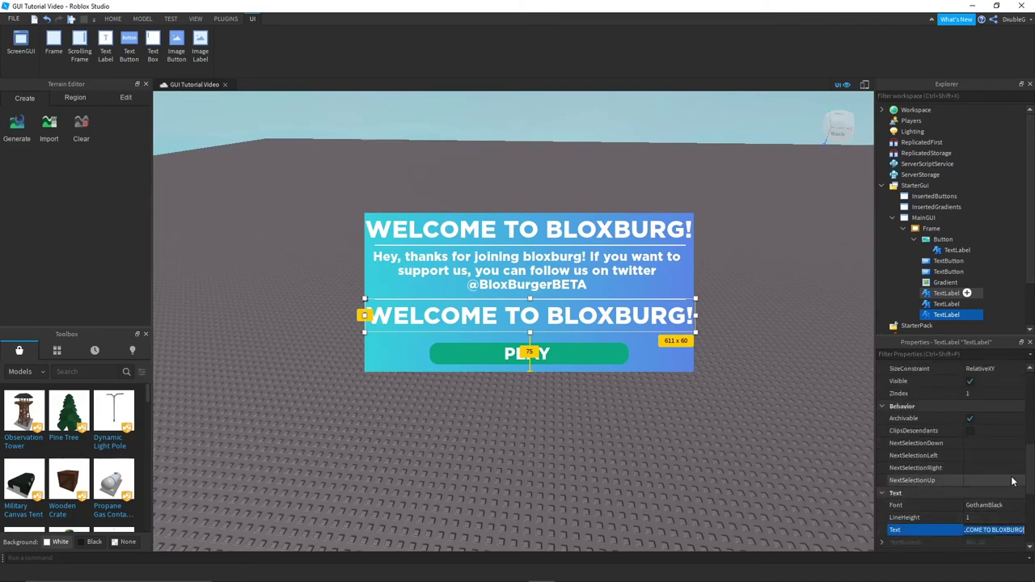
type("Join")
type(" the roblox group \"Bl")
type("oxBu")
type("rg fans")
type(".\" for a")
type(" 50%")
type(" bonus on yo")
type("ur")
type(" job ch")
type("ash checks.")
key("Return")
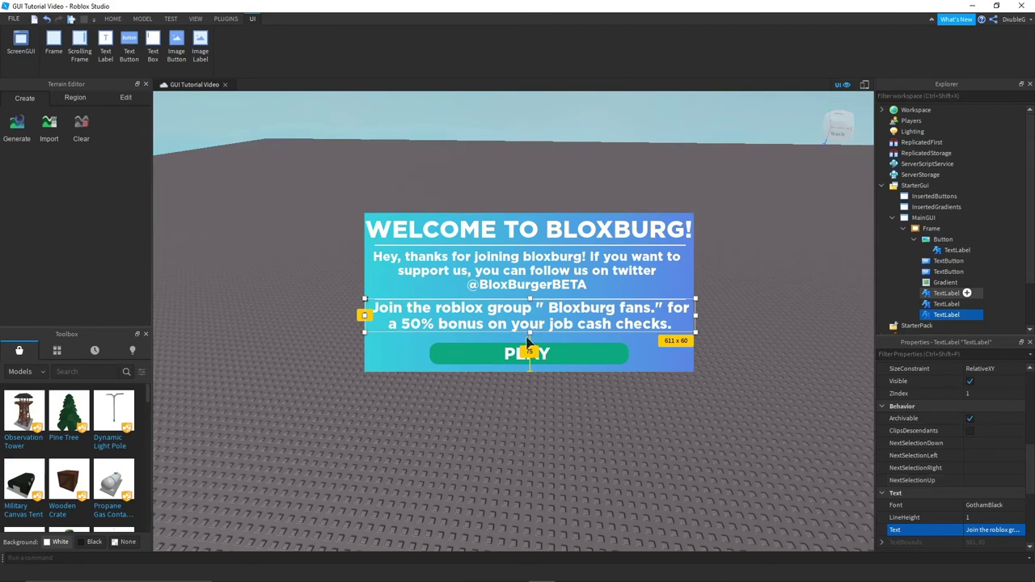
left_click(559, 395)
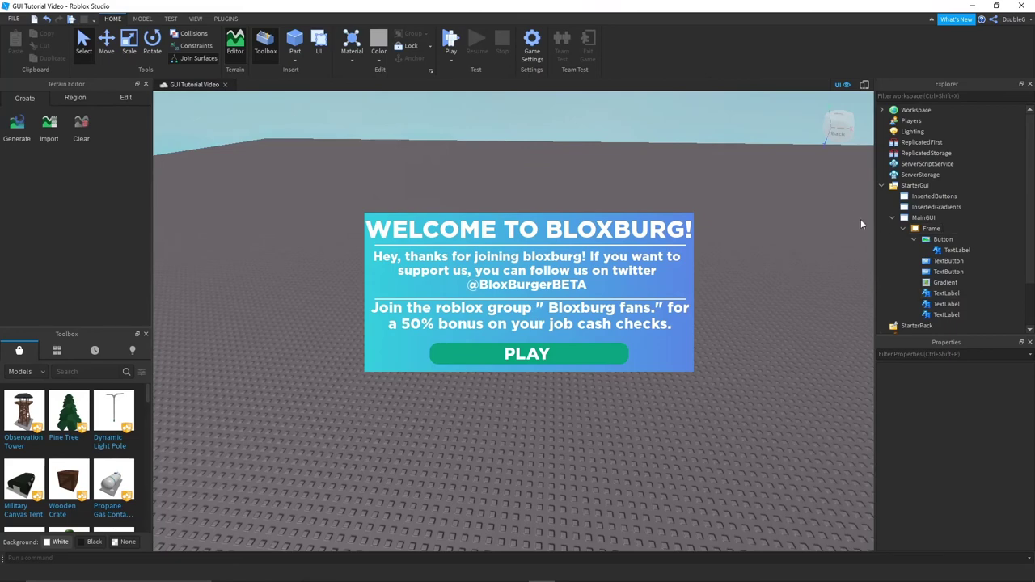
Step: Duplicate the welcome frame and delete all contents from the first copy
left_click(919, 218)
left_click(920, 229)
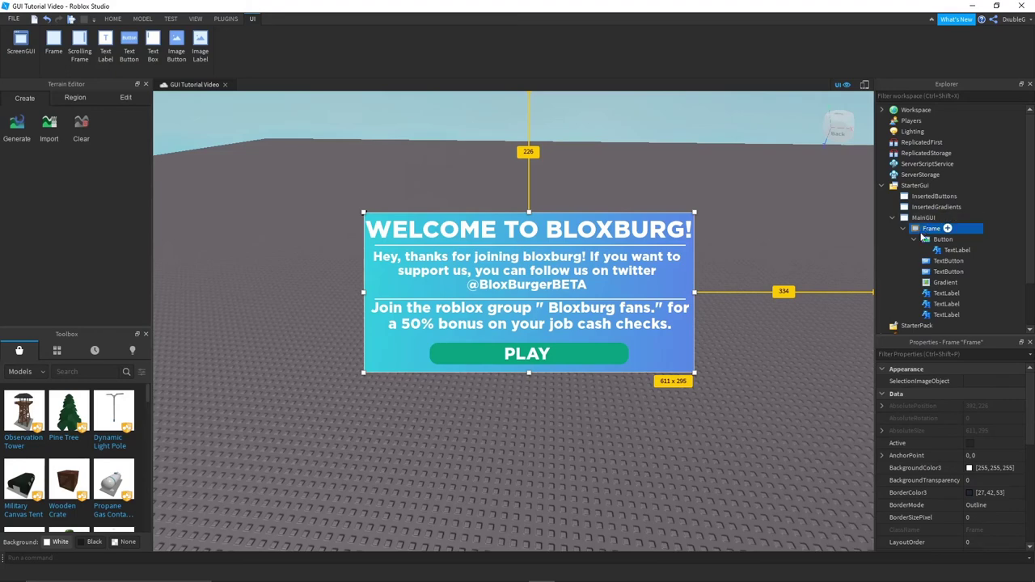
right_click(922, 231)
left_click(934, 272)
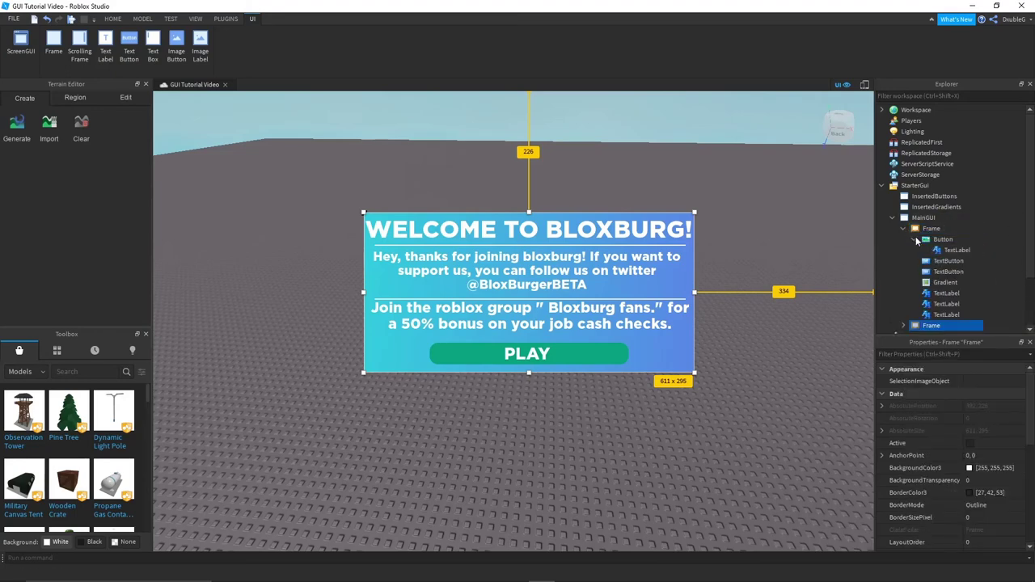
left_click(904, 261)
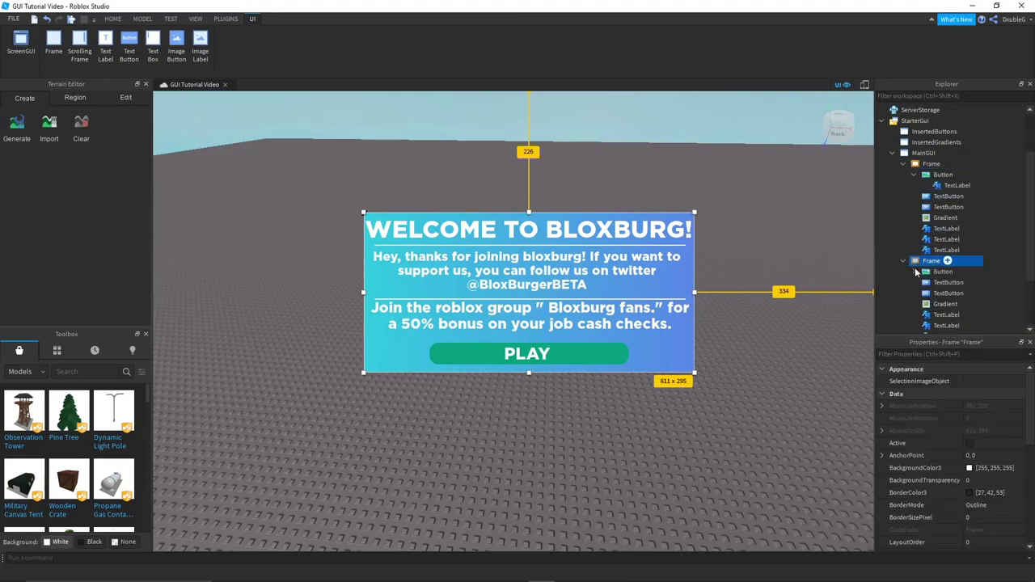
left_click(942, 175)
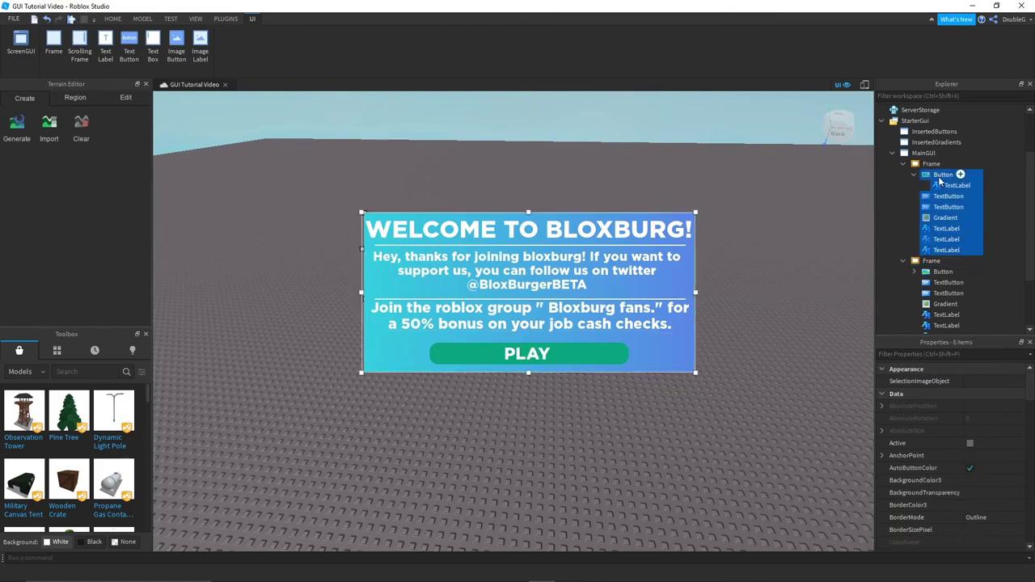
right_click(940, 177)
left_click(930, 230)
left_click(928, 176)
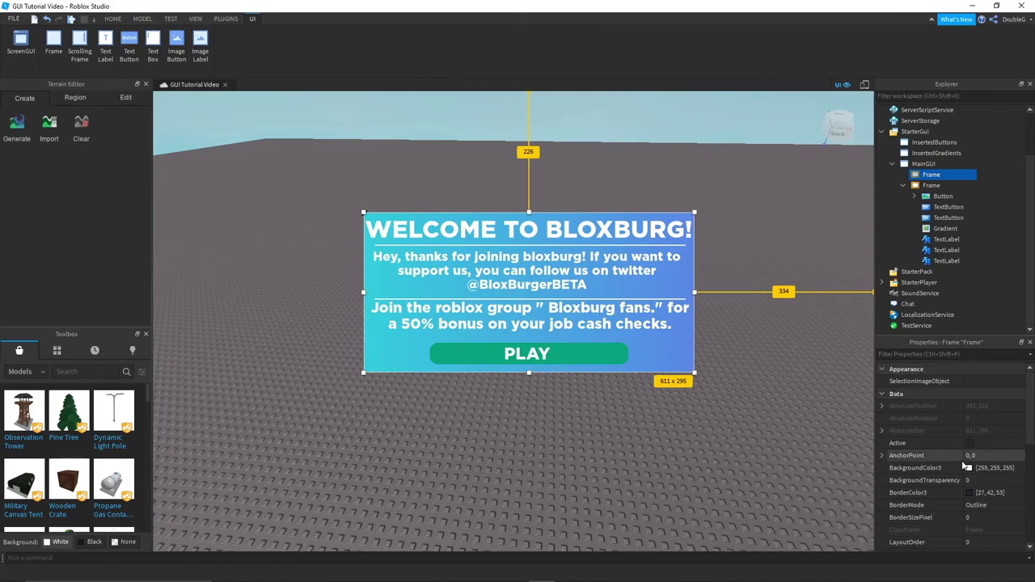
Step: Enlarge the empty backing frame to 634 x 314 around the panel
scroll(975, 460, "down", 3)
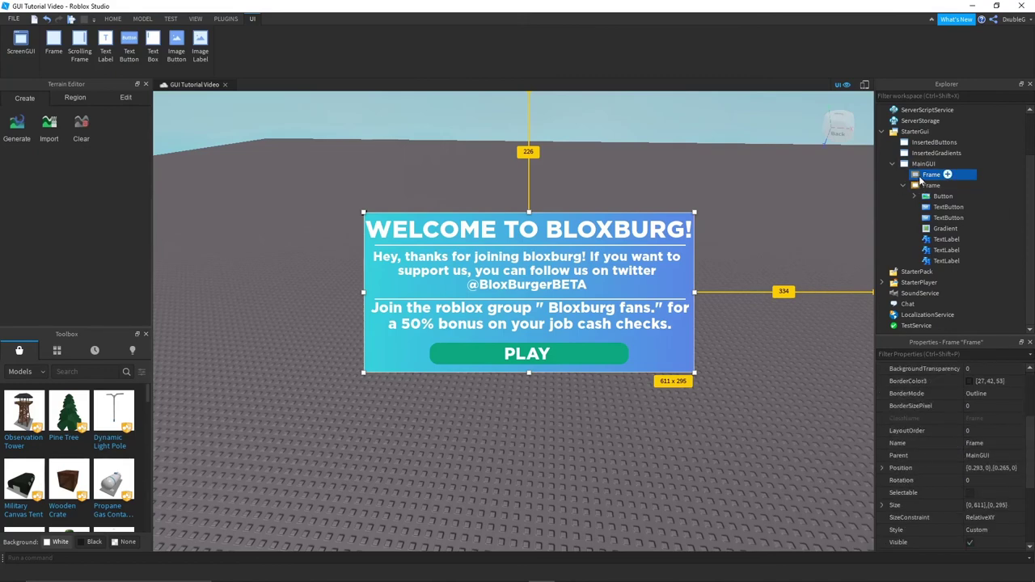
left_click_drag(693, 211, 698, 205)
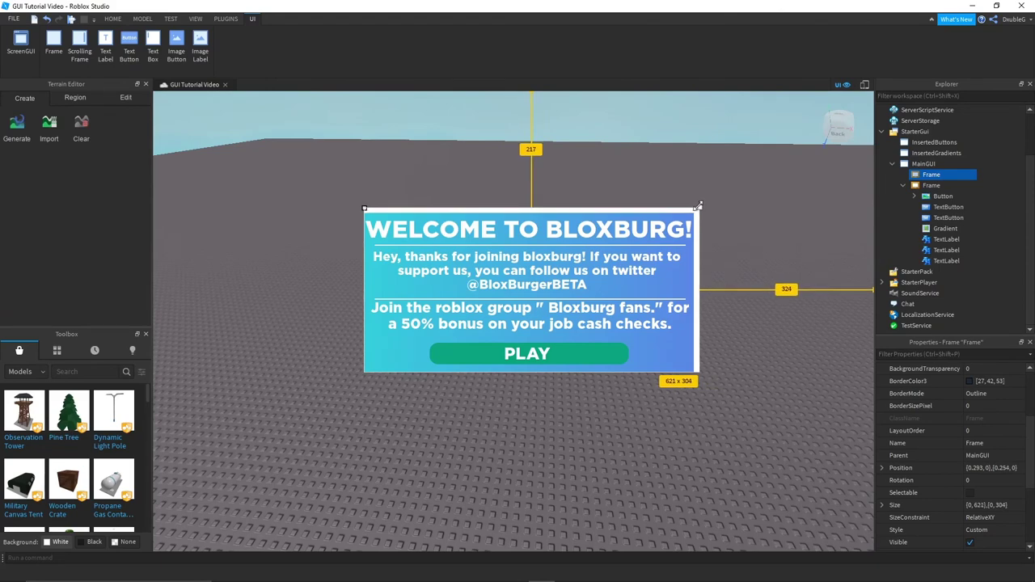
left_click_drag(360, 291, 352, 291)
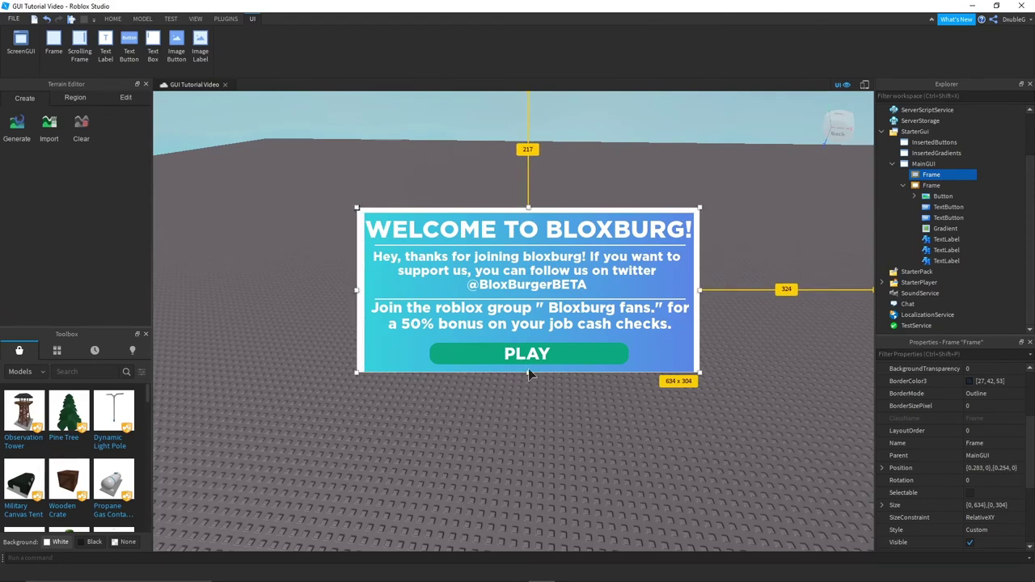
left_click_drag(527, 372, 529, 379)
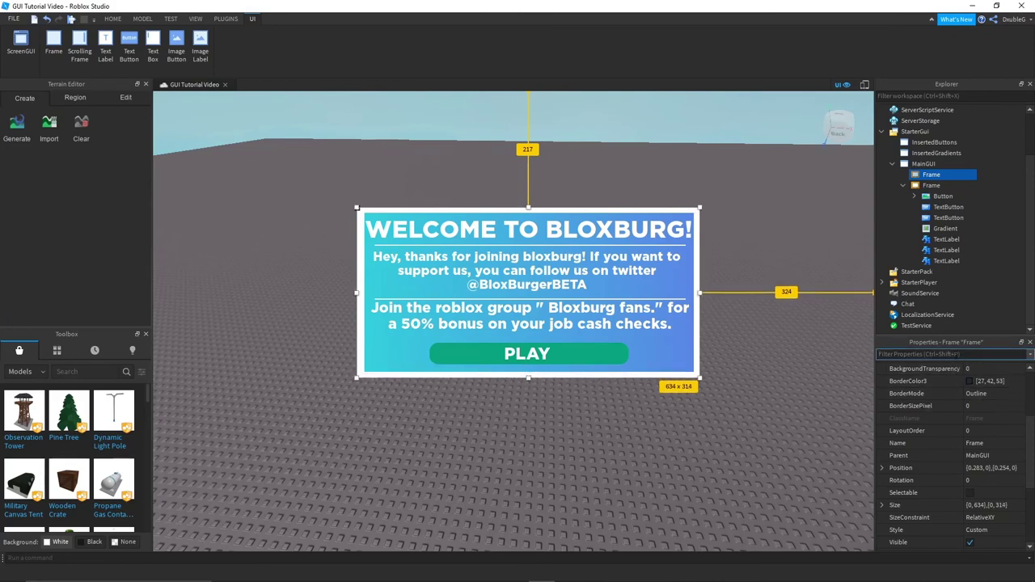
Step: Add a UICorner to the backing frame to round its corners
left_click(951, 174)
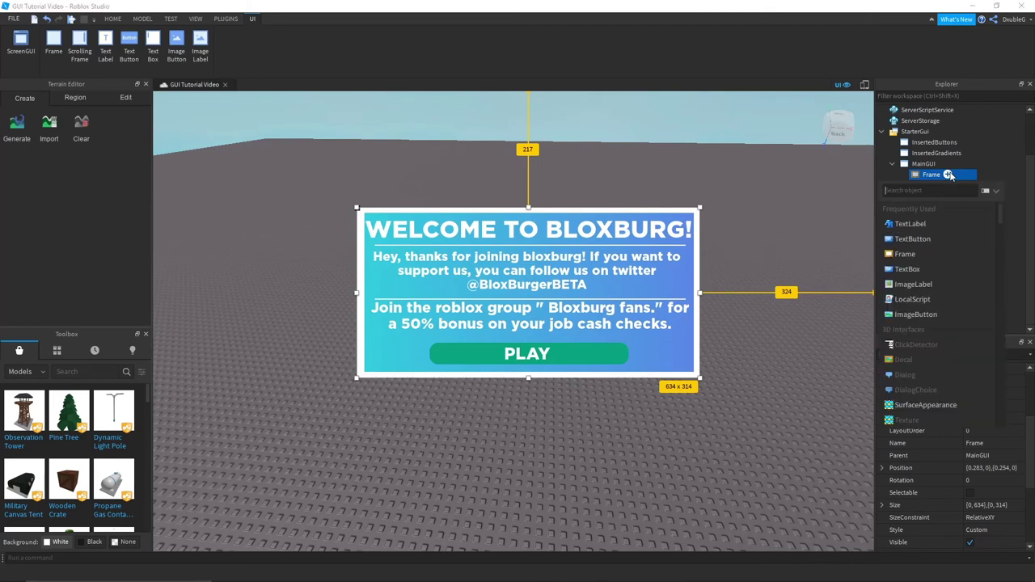
type("uicorner")
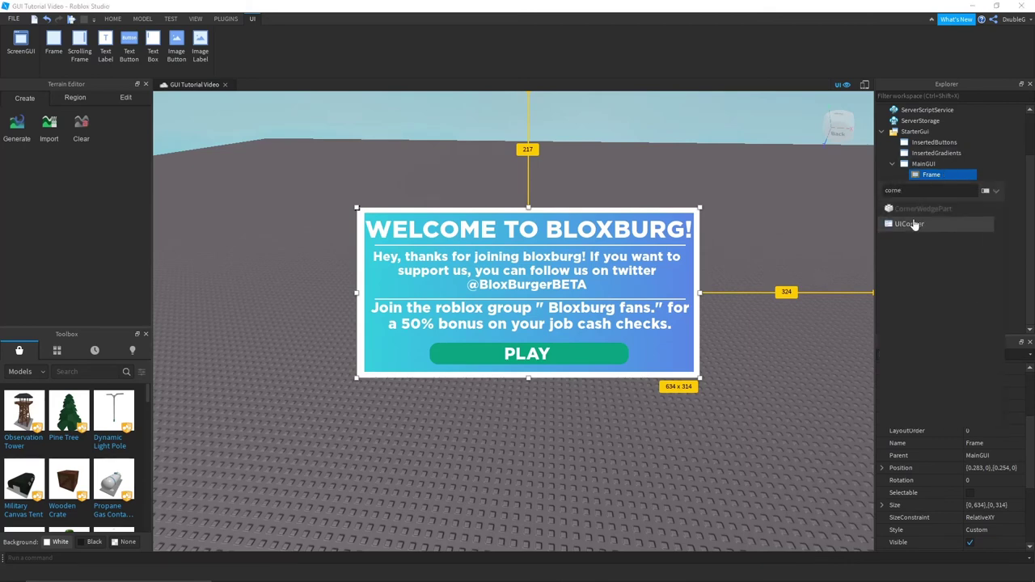
left_click(913, 224)
left_click(750, 223)
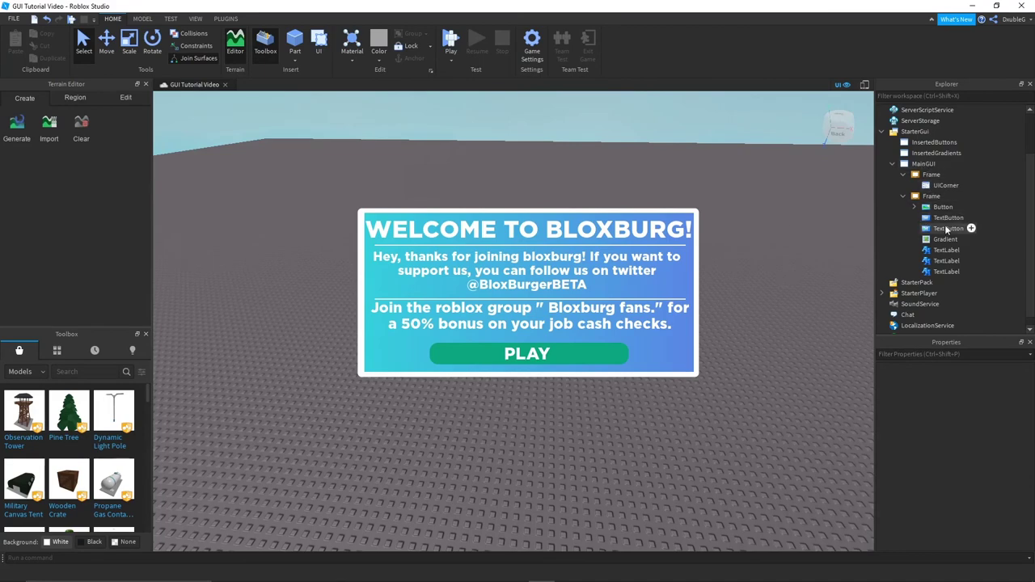
Step: Insert the Orange coral gradient preset from Interface Tools
left_click(226, 19)
left_click(448, 35)
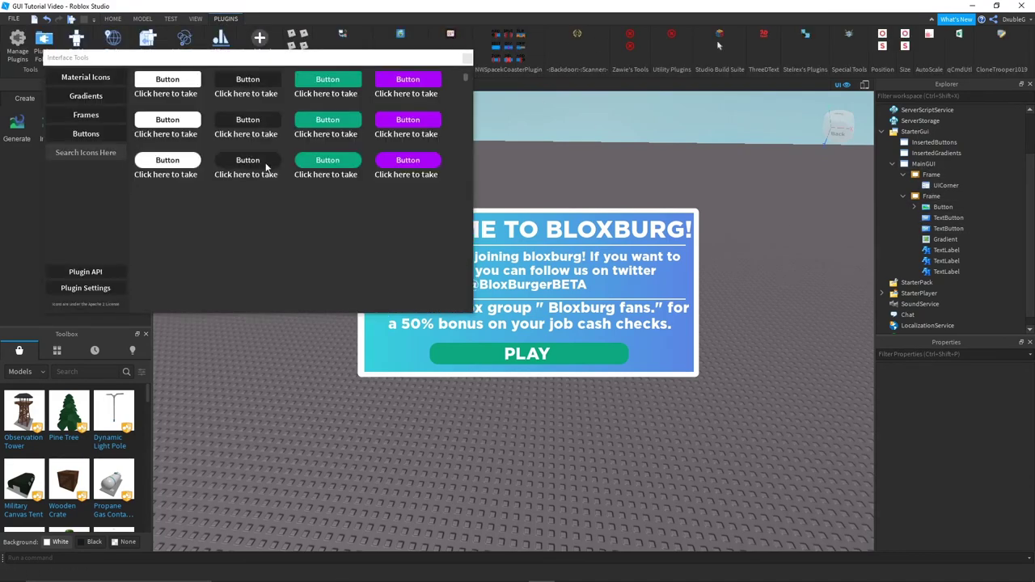
left_click(88, 97)
left_click(210, 123)
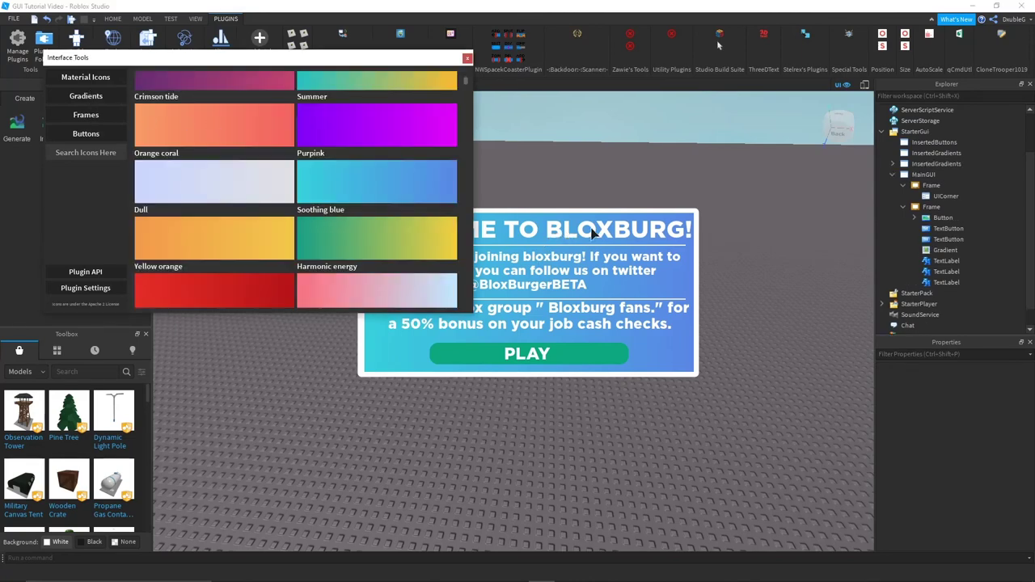
left_click(467, 58)
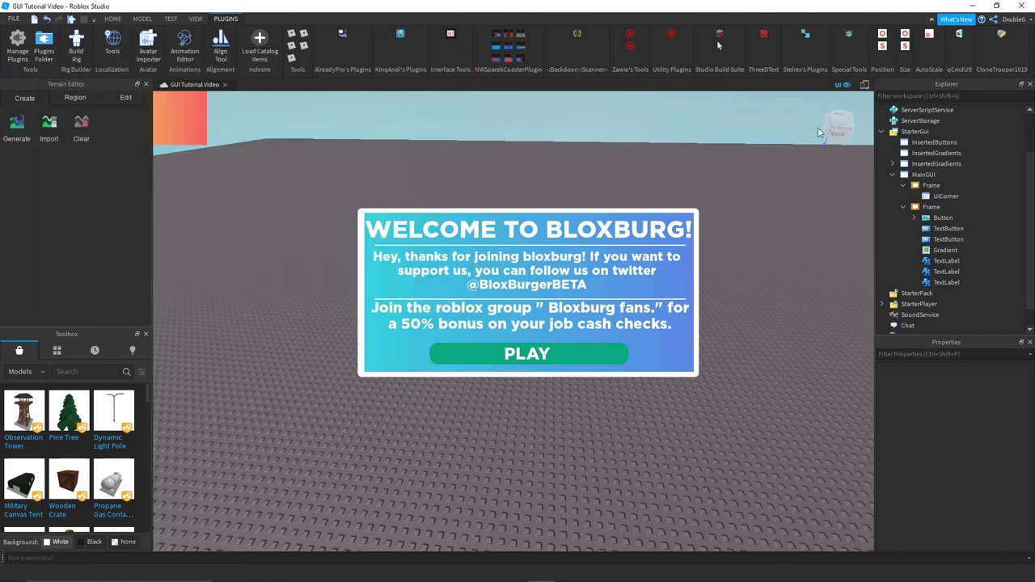
Step: Move the gradient into the backing frame and stretch it to 634 x 304
left_click(893, 164)
left_click_drag(934, 174, 938, 202)
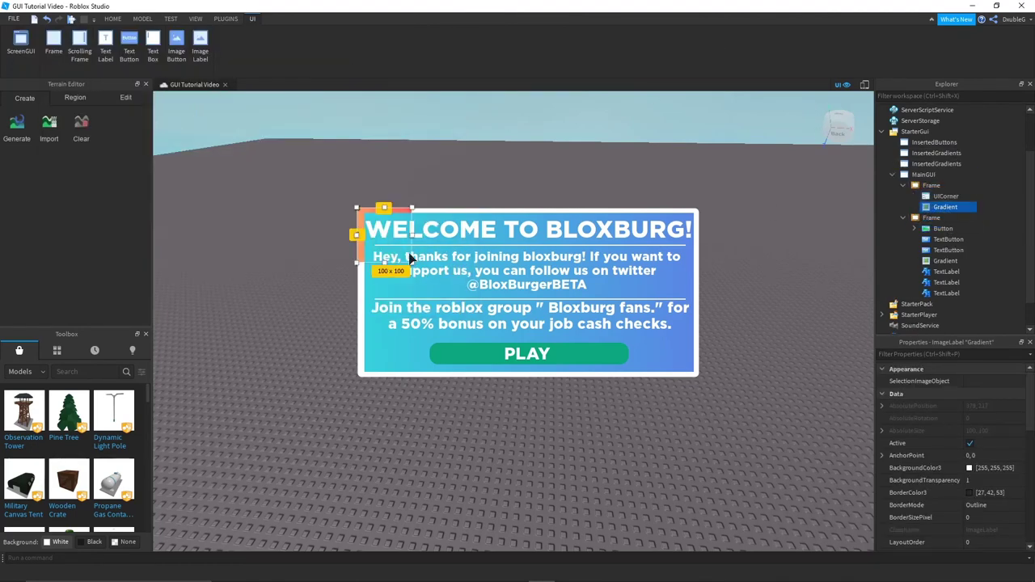
left_click_drag(412, 267, 697, 372)
left_click(762, 323)
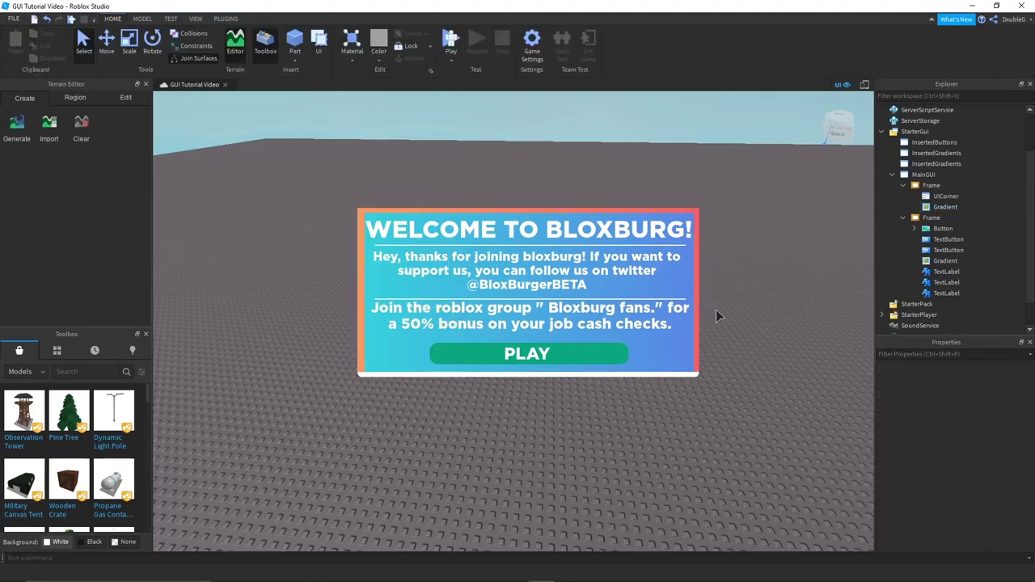
Step: Add a UICorner to the gradient to round its corners
left_click(947, 207)
left_click(965, 208)
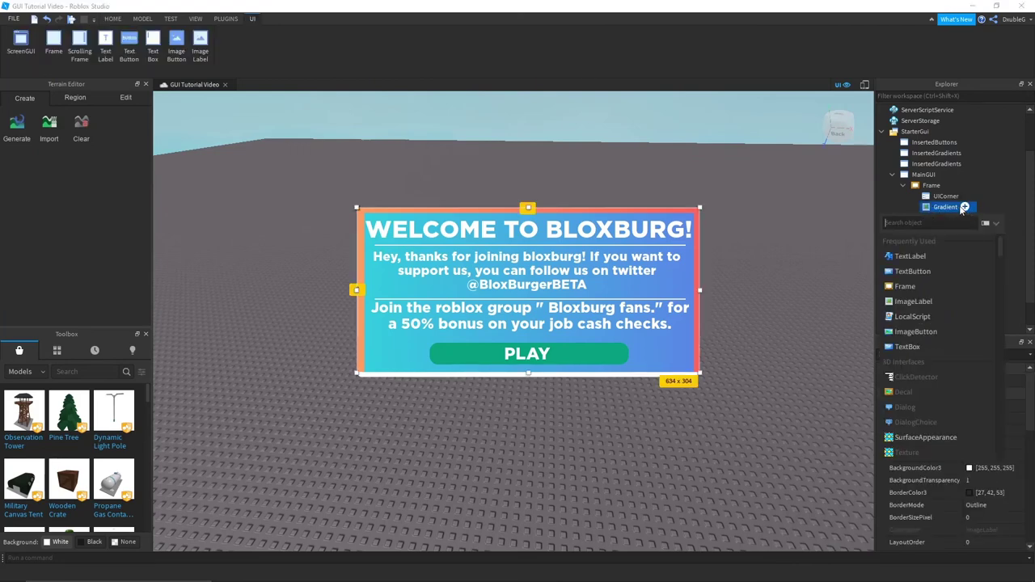
type("uio")
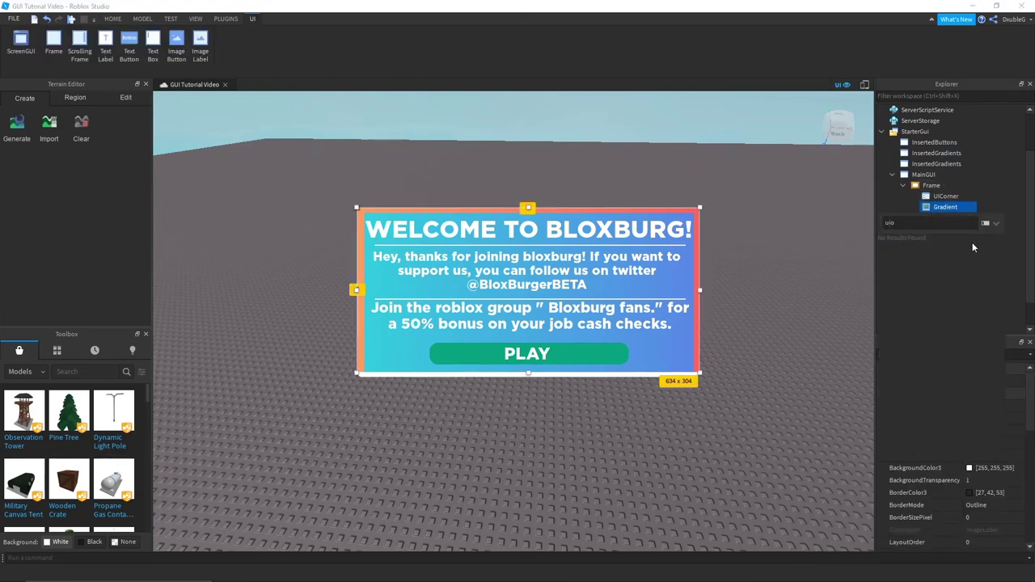
key("BackSpace")
left_click(930, 254)
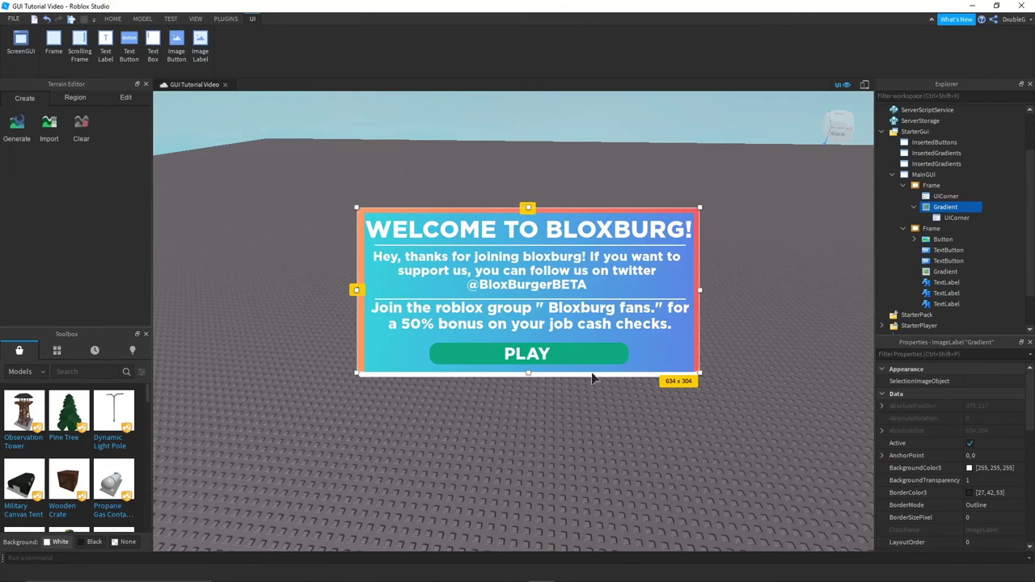
left_click(541, 422)
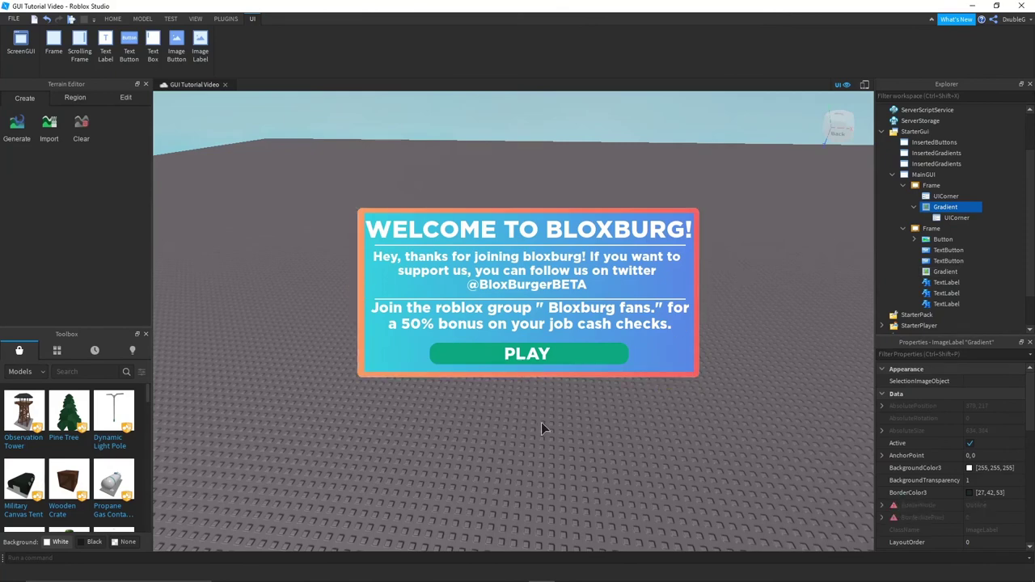